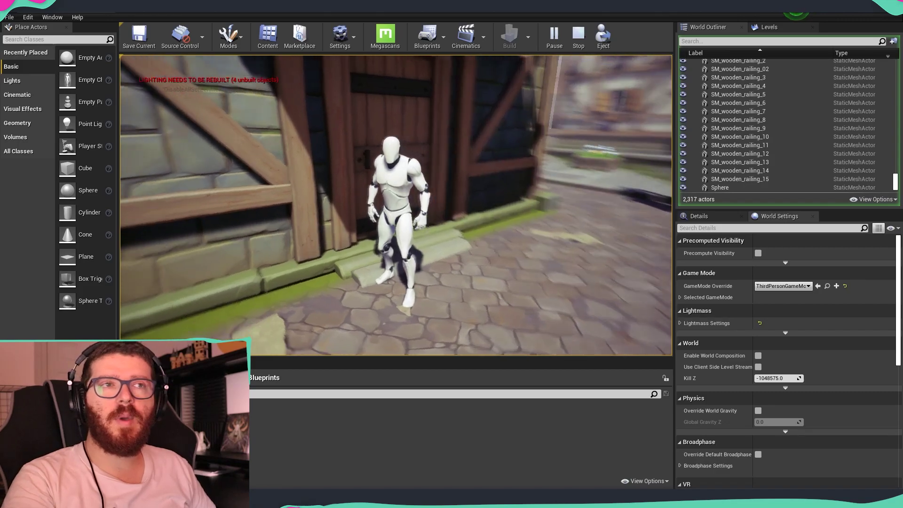
# Walk the character up to the closed wooden door in the running game.
pyautogui.press('w')
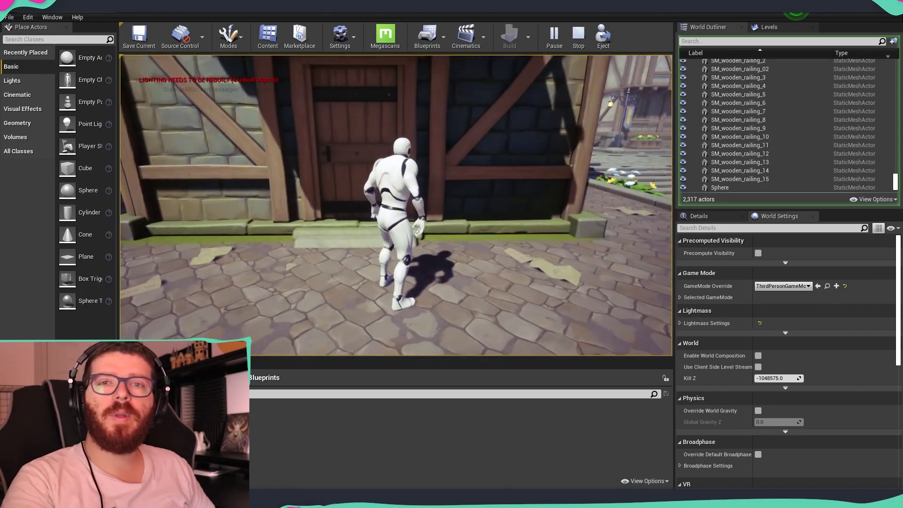
pyautogui.press('w')
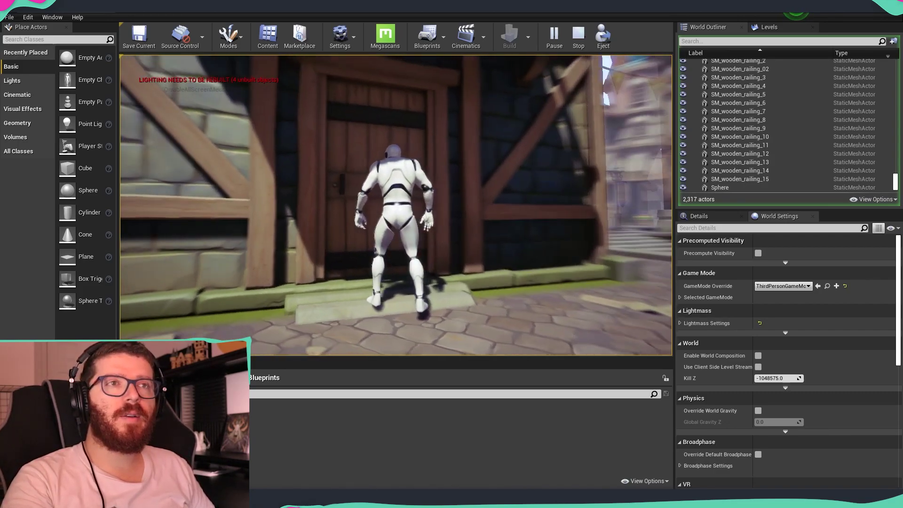
pyautogui.press('a')
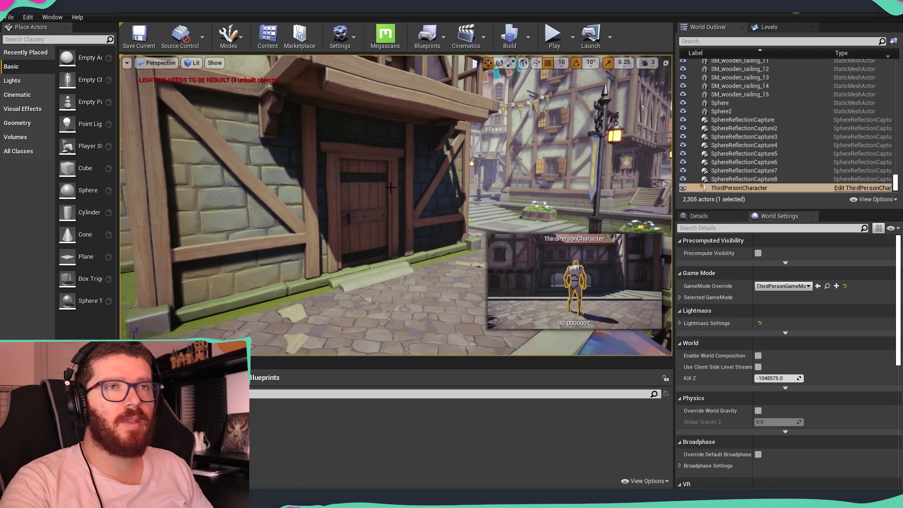
# Try rotating the closed wooden door around its hinge-side pivot and undo the rotation.
pyautogui.click(372, 211)
pyautogui.press('f')
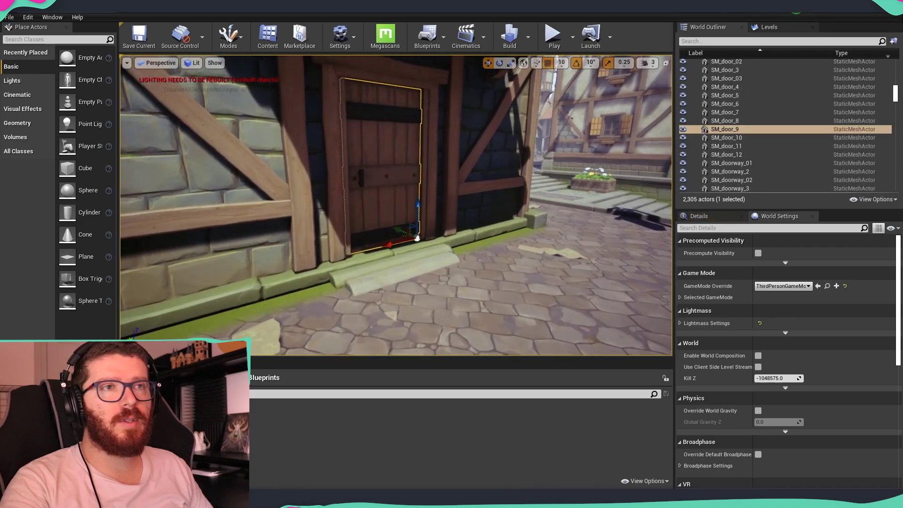
pyautogui.moveTo(442, 230); pyautogui.dragTo(362, 220, button='right')
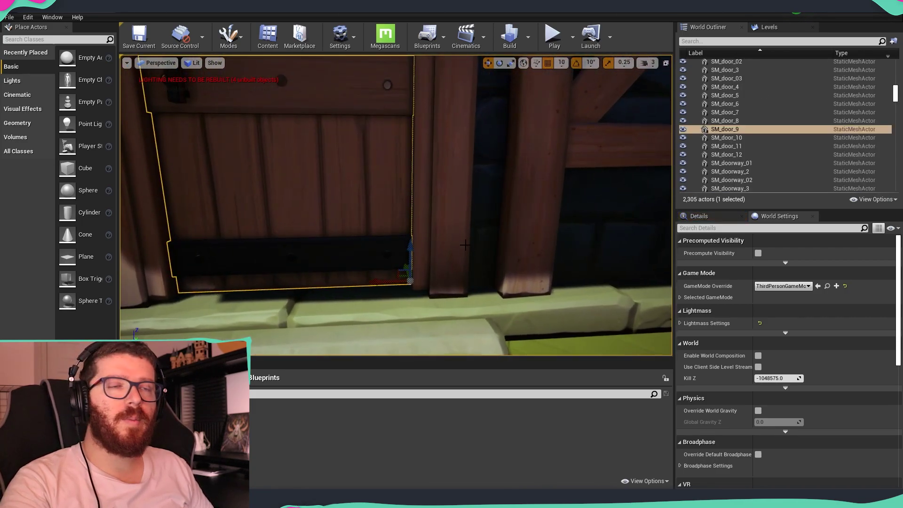
pyautogui.moveTo(442, 230); pyautogui.dragTo(507, 235, button='right')
pyautogui.moveTo(372, 104); pyautogui.dragTo(368, 95, button='right')
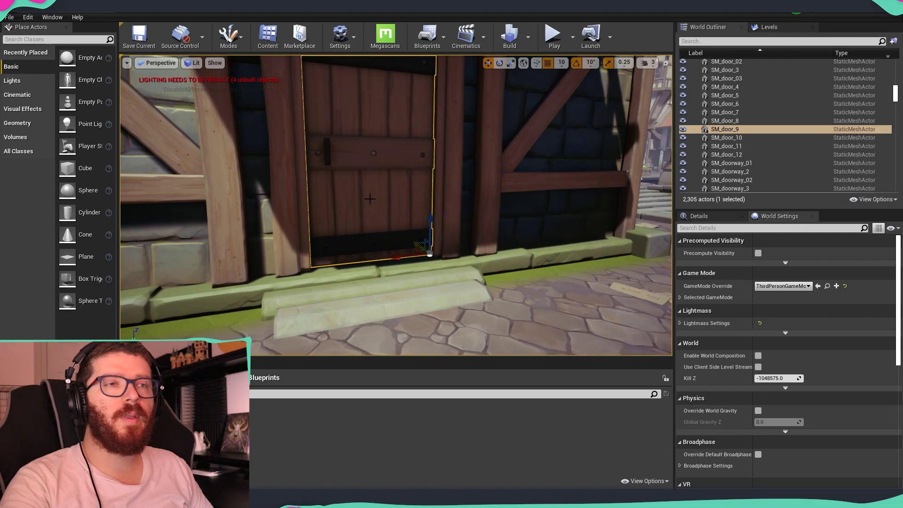
pyautogui.scroll(5, 429, 253)
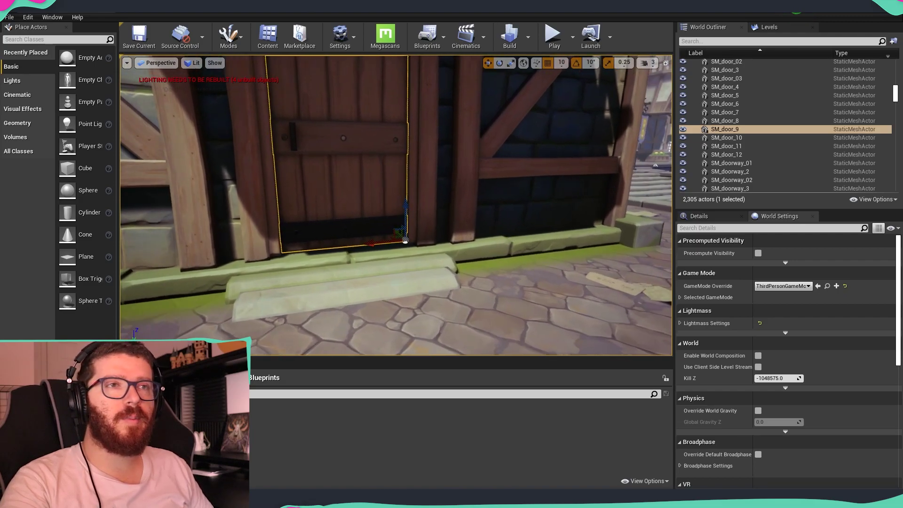
pyautogui.press('e')
pyautogui.moveTo(420, 274)
pyautogui.mouseDown()
pyautogui.moveTo(379, 280)
pyautogui.moveTo(425, 273)
pyautogui.mouseUp()
pyautogui.hotkey('ctrl', 'z')
pyautogui.scroll(-5, 466, 252)
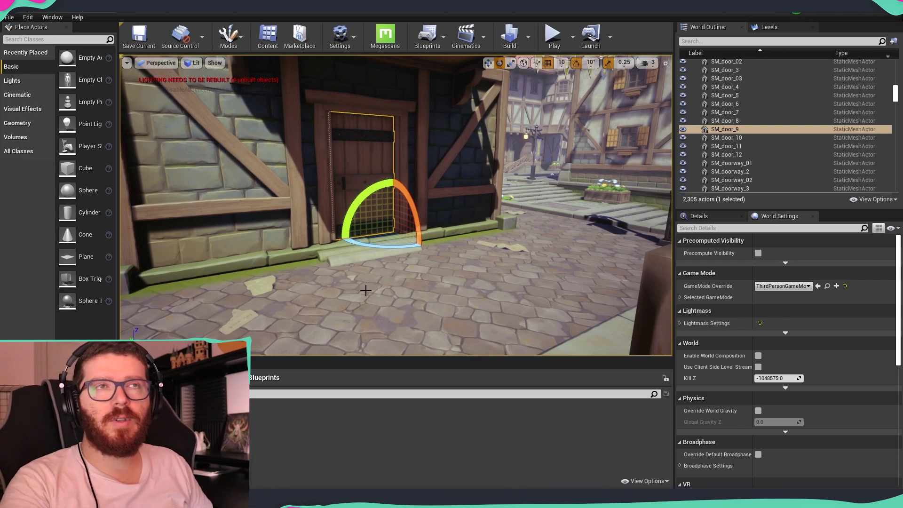
# Add a level sequence and save it as NewLevelSequence1 in /Game/.
pyautogui.press('w')
pyautogui.moveTo(370, 161)
pyautogui.mouseDown(button='right')
pyautogui.moveTo(379, 161)
pyautogui.moveTo(362, 164)
pyautogui.mouseUp(button='right')
pyautogui.moveTo(362, 164); pyautogui.dragTo(367, 163, button='right')
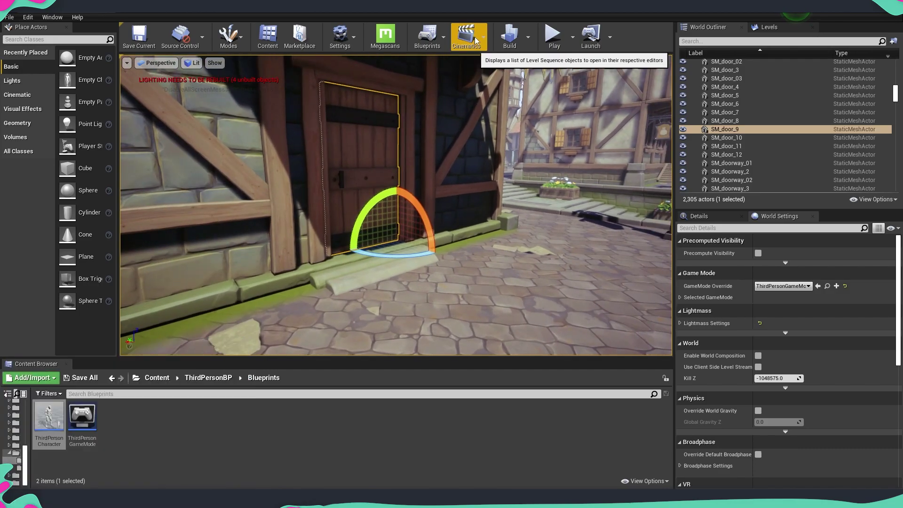
pyautogui.click(475, 37)
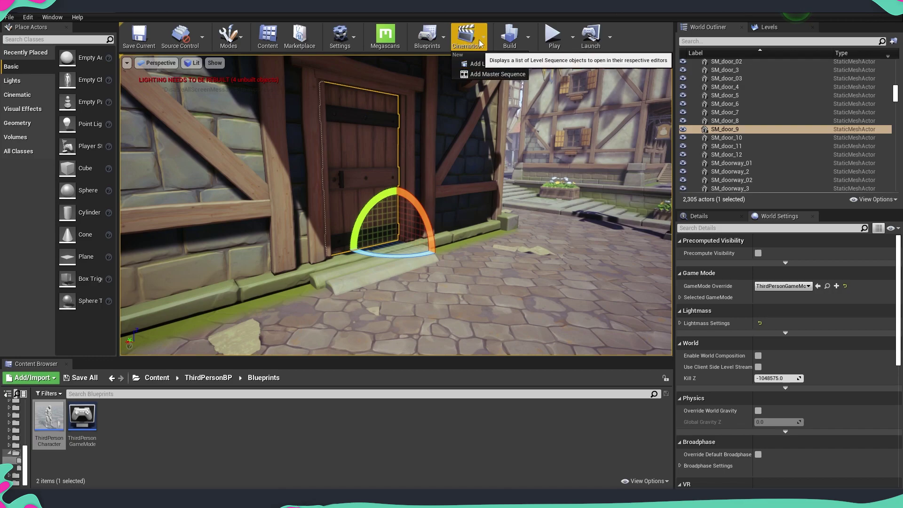
pyautogui.click(495, 63)
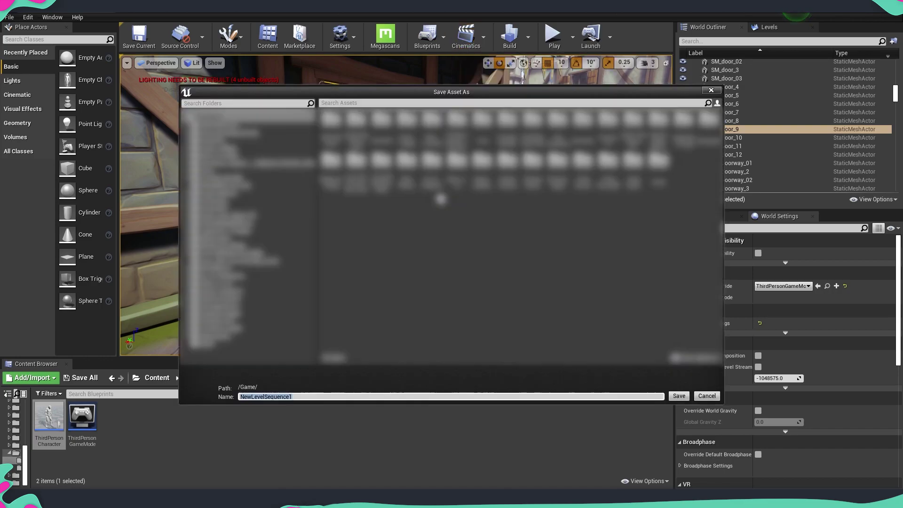
pyautogui.click(679, 396)
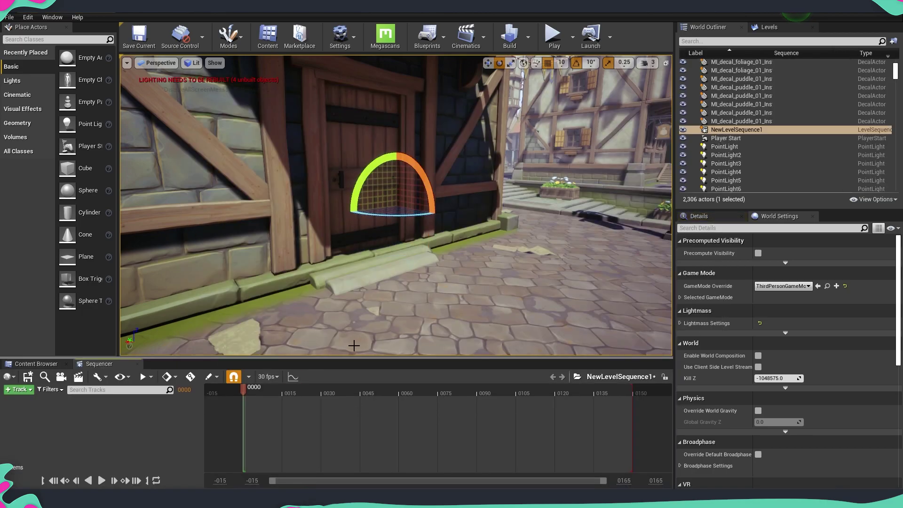
# Add the wooden door SM_door_9 to the sequence and key its transform at frame 0.
pyautogui.click(349, 148)
pyautogui.moveTo(726, 130); pyautogui.dragTo(328, 346)
pyautogui.moveTo(97, 429); pyautogui.dragTo(88, 428)
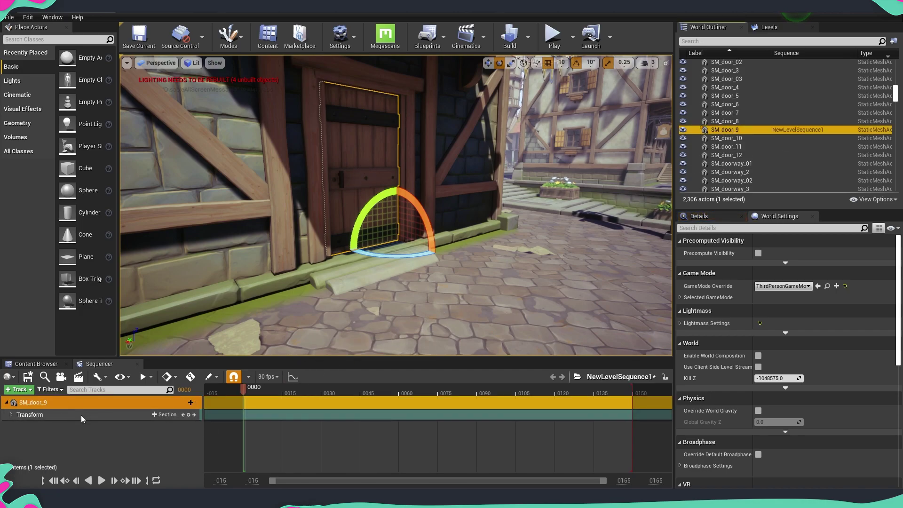
pyautogui.press('w')
pyautogui.moveTo(367, 226); pyautogui.dragTo(337, 207, button='right')
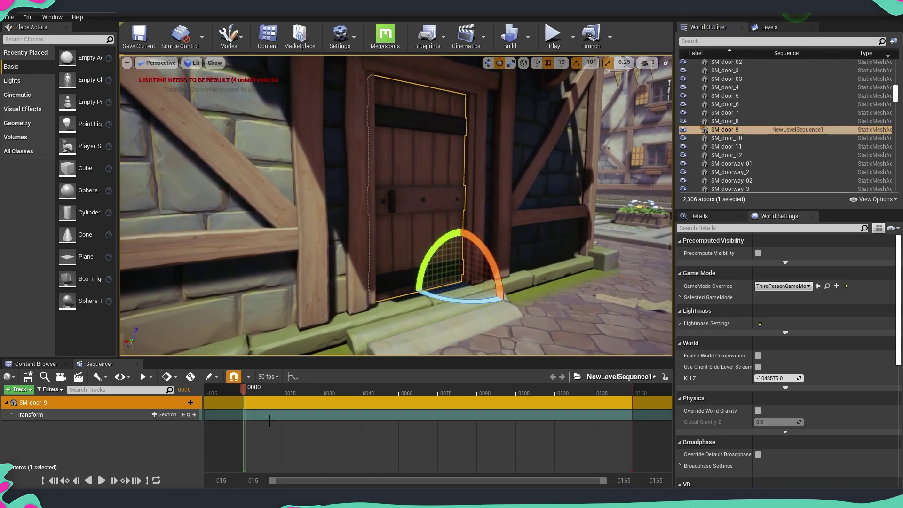
pyautogui.click(189, 415)
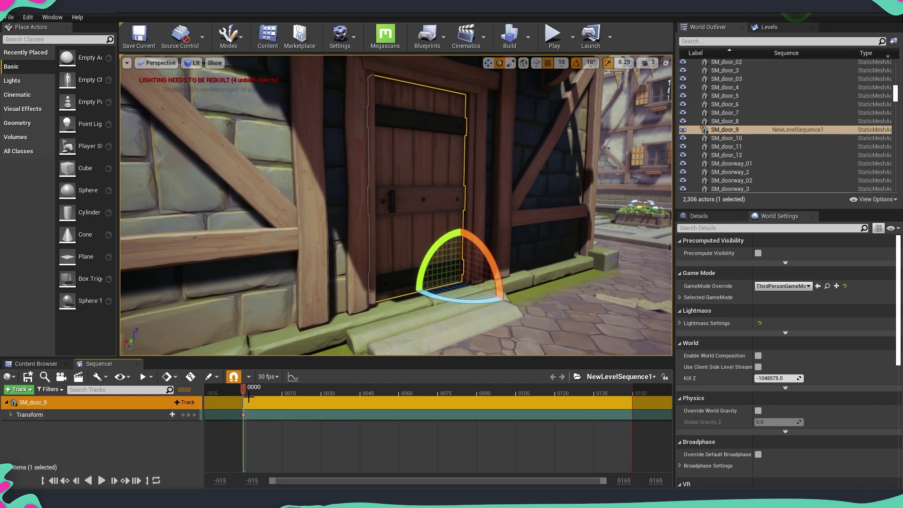
# At frame 30, rotate the door inward to an open position and key its transform.
pyautogui.moveTo(245, 391); pyautogui.dragTo(322, 402)
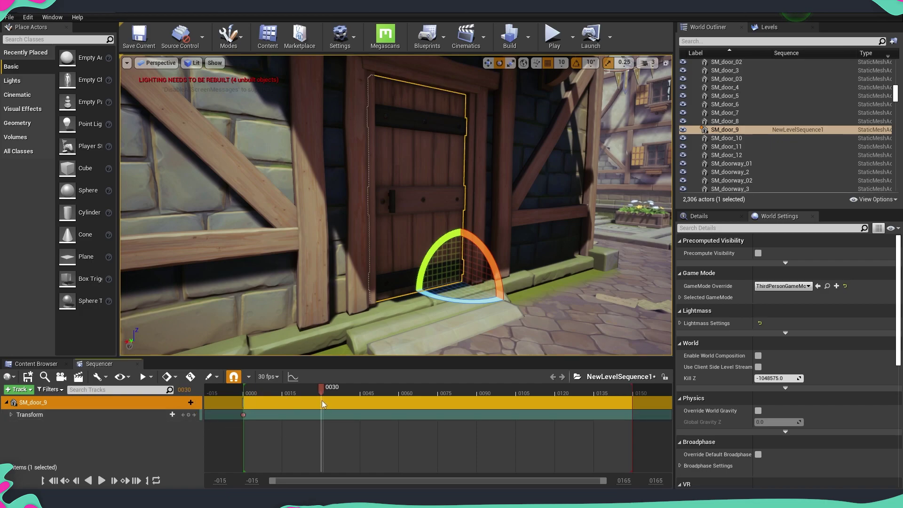
pyautogui.moveTo(479, 314); pyautogui.dragTo(437, 308, button='right')
pyautogui.moveTo(454, 296); pyautogui.dragTo(396, 291)
pyautogui.moveTo(396, 292)
pyautogui.mouseDown(button='right')
pyautogui.moveTo(376, 292)
pyautogui.moveTo(409, 294)
pyautogui.mouseUp(button='right')
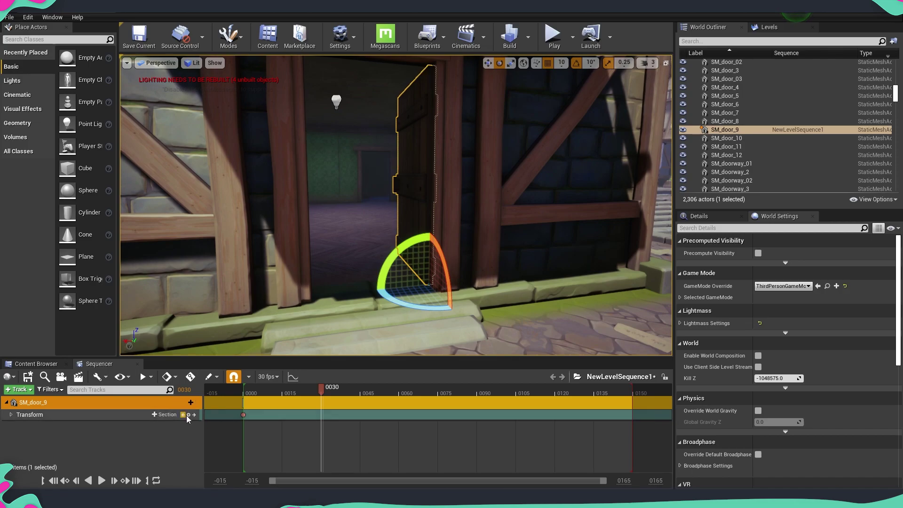
pyautogui.click(189, 414)
# Play the sequence from the start to check the door's opening animation.
pyautogui.moveTo(320, 390); pyautogui.dragTo(246, 396)
pyautogui.press('space')
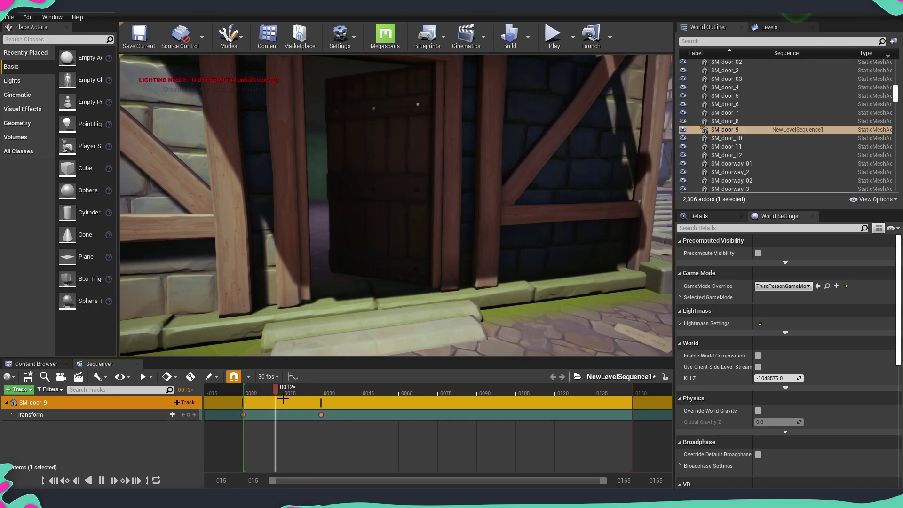
pyautogui.press('space')
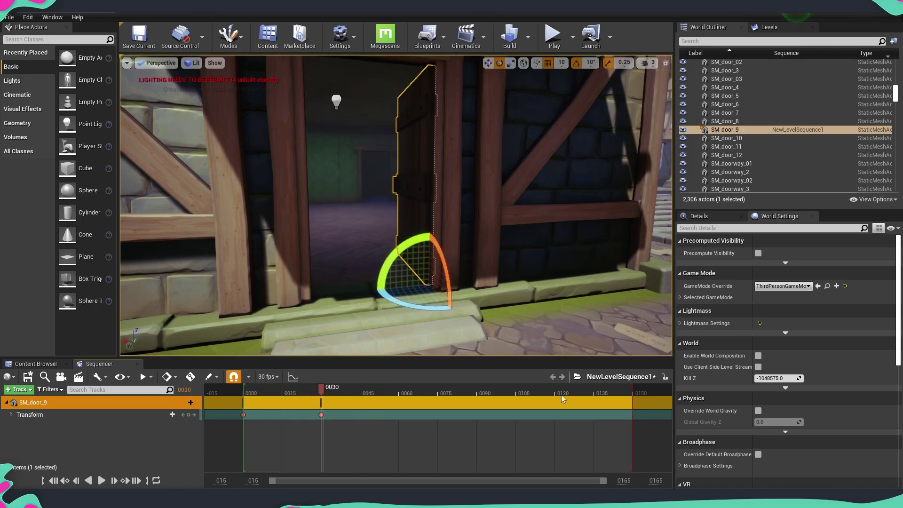
# Shorten the sequence's playback range to end at frame 30, preview it, and save the sequence.
pyautogui.moveTo(630, 388)
pyautogui.mouseDown()
pyautogui.moveTo(323, 401)
pyautogui.moveTo(496, 390)
pyautogui.moveTo(243, 394)
pyautogui.mouseUp()
pyautogui.press('space')
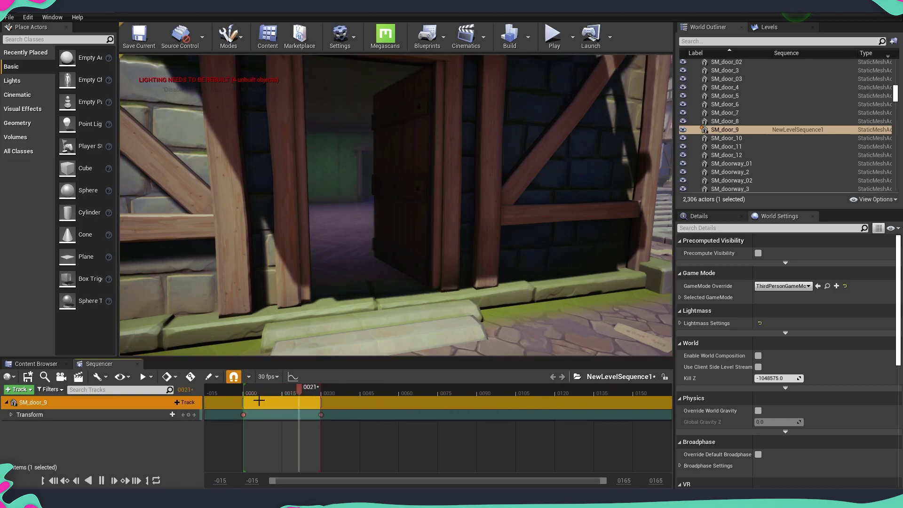
pyautogui.press('space')
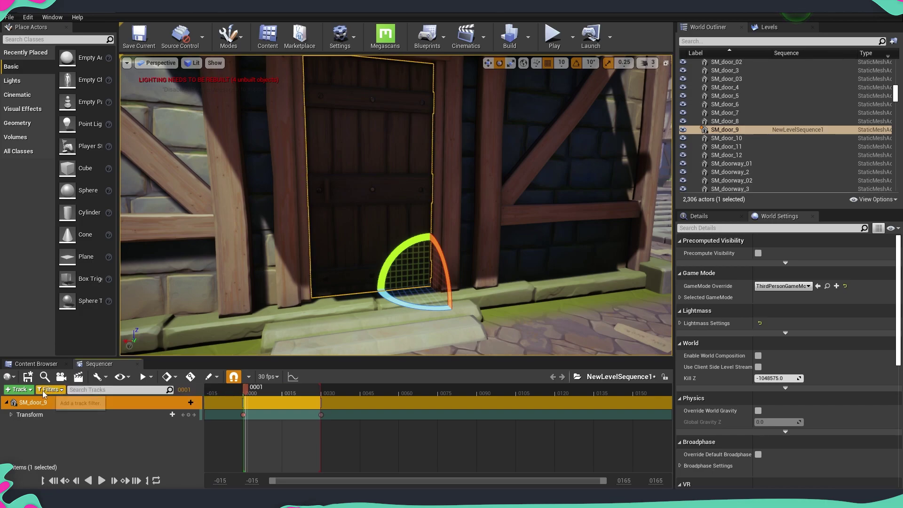
pyautogui.click(28, 377)
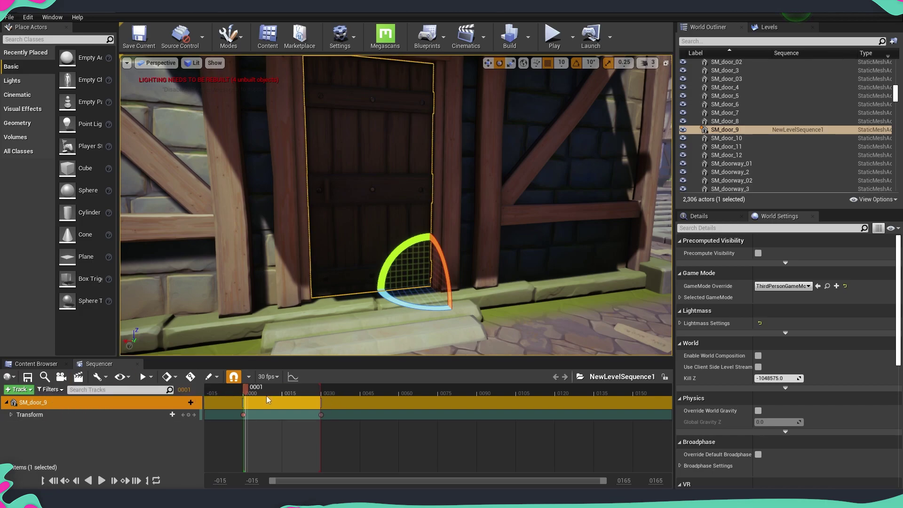
pyautogui.moveTo(250, 389); pyautogui.dragTo(243, 391)
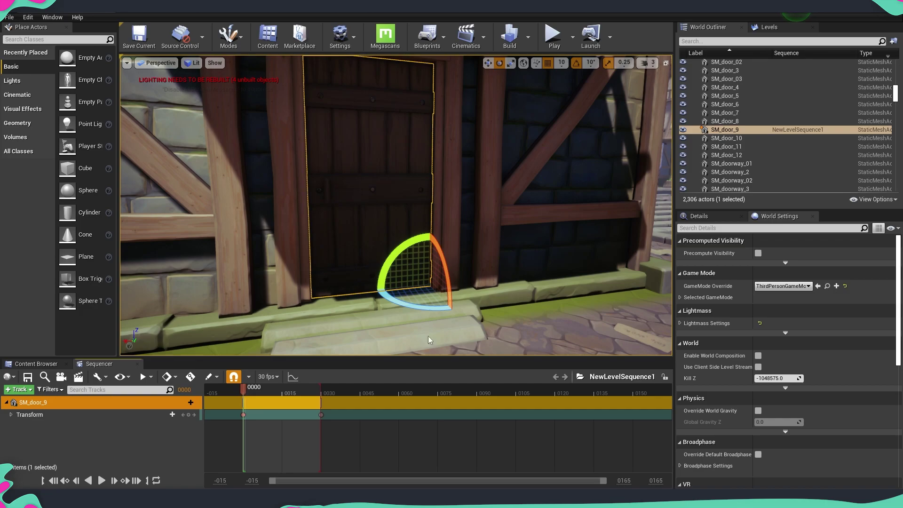
# Close the sequence editor and deselect the door in the level.
pyautogui.moveTo(396, 283); pyautogui.dragTo(402, 285, button='right')
pyautogui.press('s')
pyautogui.moveTo(541, 285); pyautogui.dragTo(555, 284, button='right')
pyautogui.press('a')
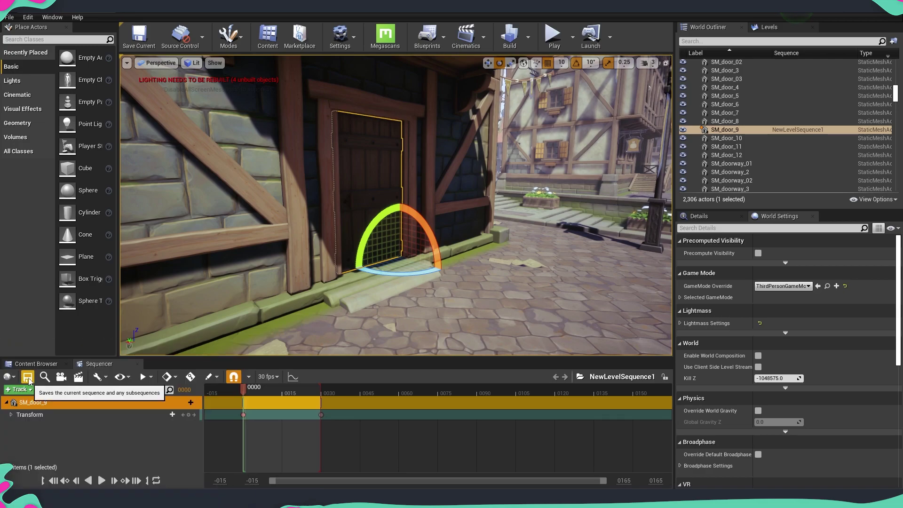
pyautogui.click(138, 365)
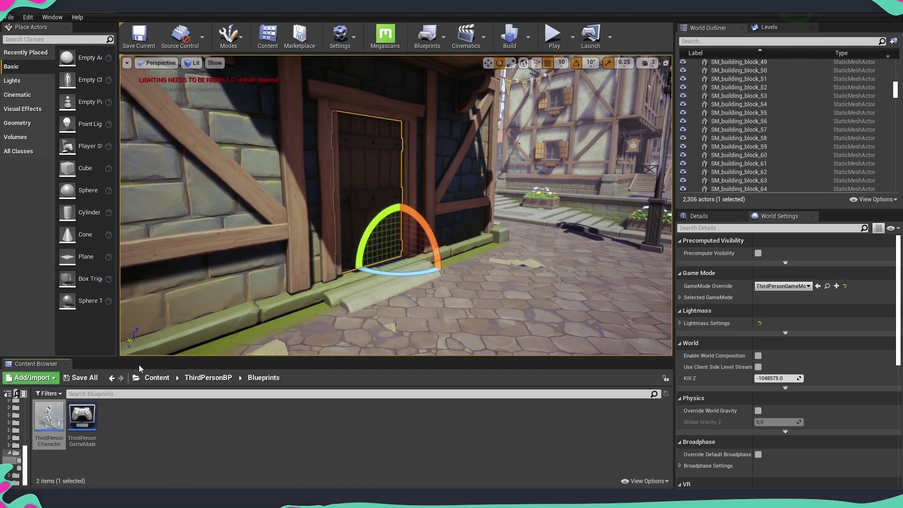
pyautogui.moveTo(478, 290); pyautogui.dragTo(474, 305, button='right')
pyautogui.press('Escape')
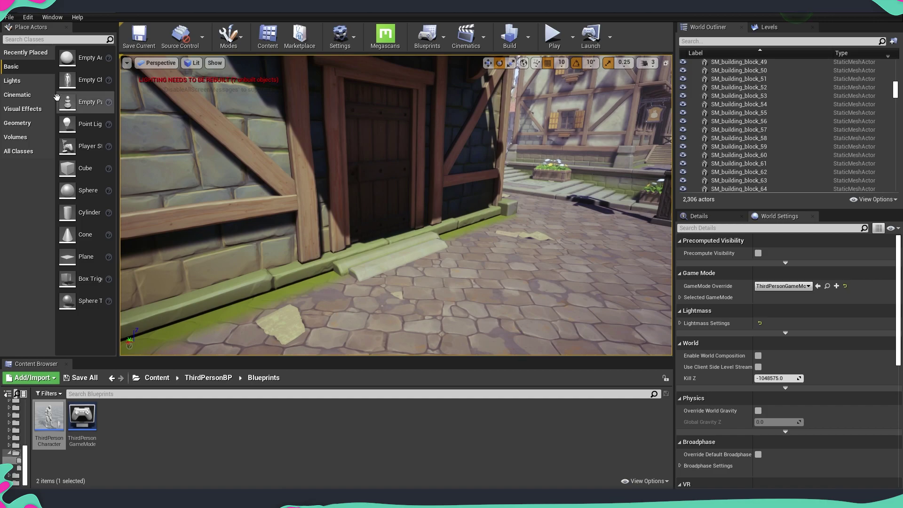
# Place a Trigger Volume on the ground in front of the wooden door.
pyautogui.click(22, 141)
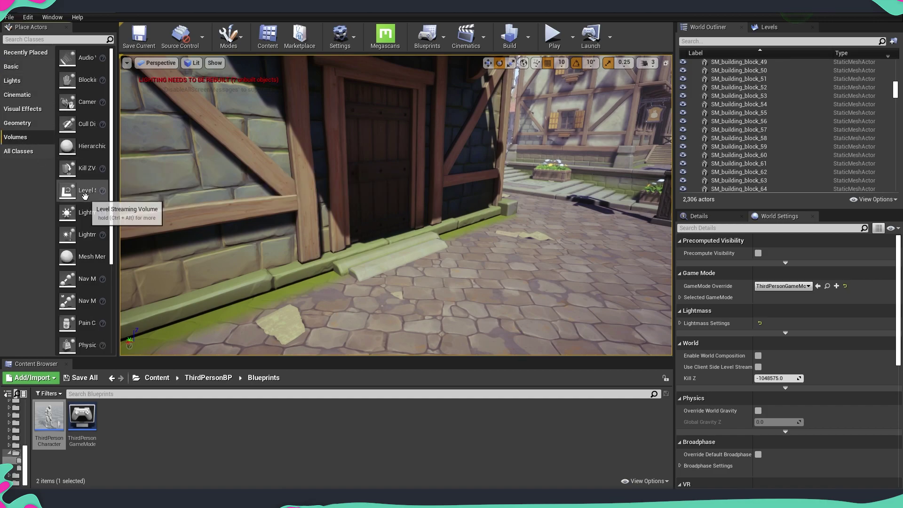
pyautogui.moveTo(133, 178); pyautogui.dragTo(155, 178)
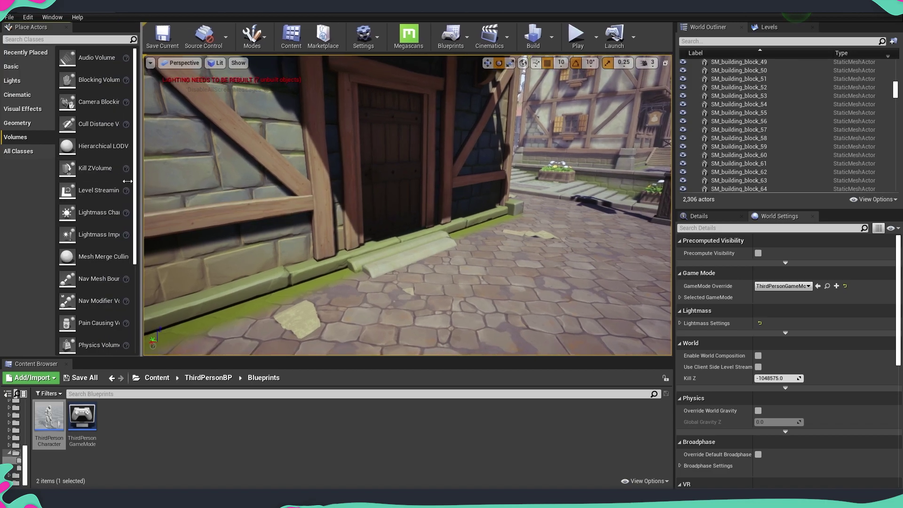
pyautogui.scroll(-3, 98, 282)
pyautogui.moveTo(98, 320); pyautogui.dragTo(444, 281)
pyautogui.moveTo(503, 278); pyautogui.dragTo(498, 272, button='right')
# Scale the trigger volume and move it so it surrounds the area at the doorway.
pyautogui.press('r')
pyautogui.moveTo(433, 214); pyautogui.dragTo(358, 204)
pyautogui.moveTo(483, 239); pyautogui.dragTo(463, 226, button='right')
pyautogui.moveTo(325, 205); pyautogui.dragTo(410, 234, button='right')
pyautogui.moveTo(410, 234); pyautogui.dragTo(378, 240)
pyautogui.moveTo(377, 240)
pyautogui.mouseDown(button='right')
pyautogui.moveTo(329, 237)
pyautogui.moveTo(367, 235)
pyautogui.mouseUp(button='right')
pyautogui.moveTo(373, 230); pyautogui.dragTo(379, 231)
pyautogui.moveTo(379, 231); pyautogui.dragTo(297, 239, button='right')
pyautogui.moveTo(410, 233); pyautogui.dragTo(473, 188, button='right')
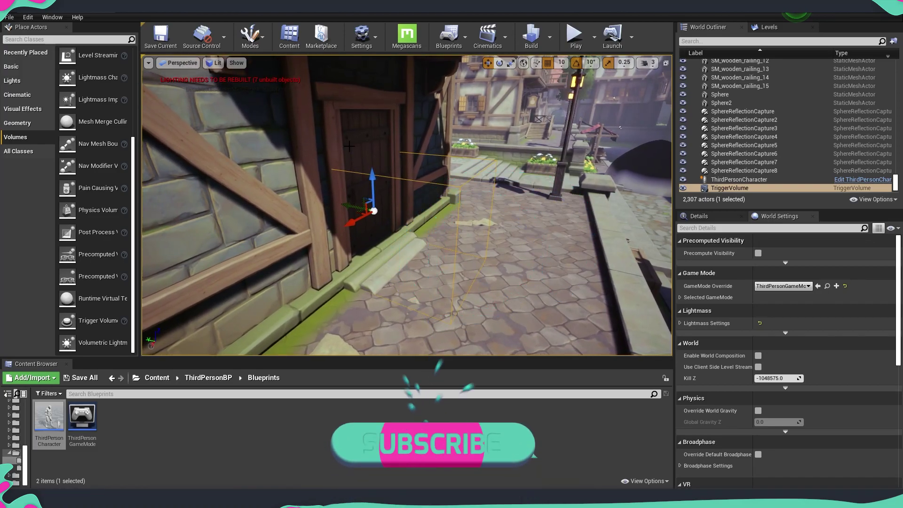
# Open the Level Blueprint and add an On Actor Begin Overlap event for the trigger volume.
pyautogui.click(449, 35)
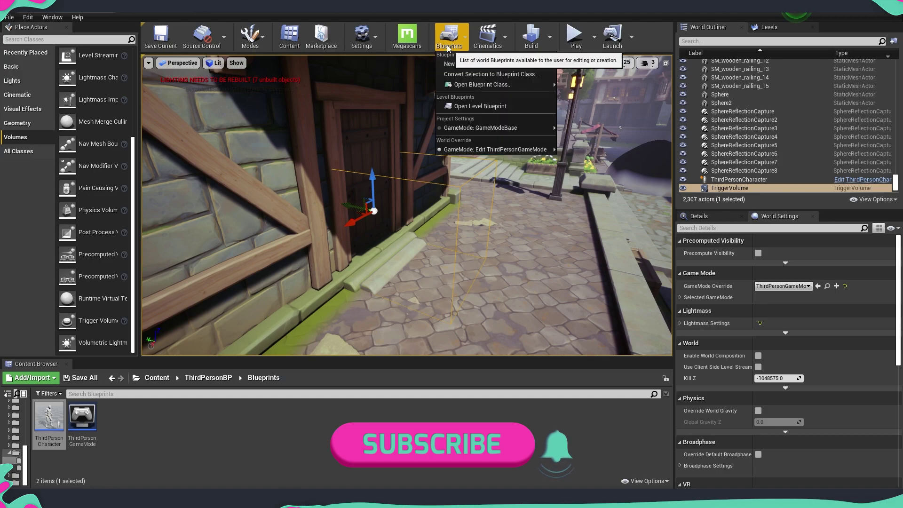
pyautogui.click(479, 108)
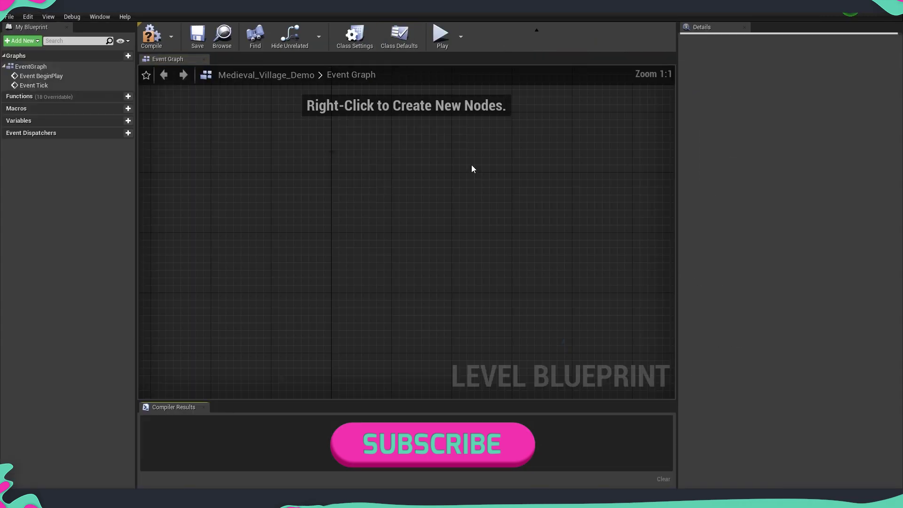
pyautogui.rightClick(341, 238)
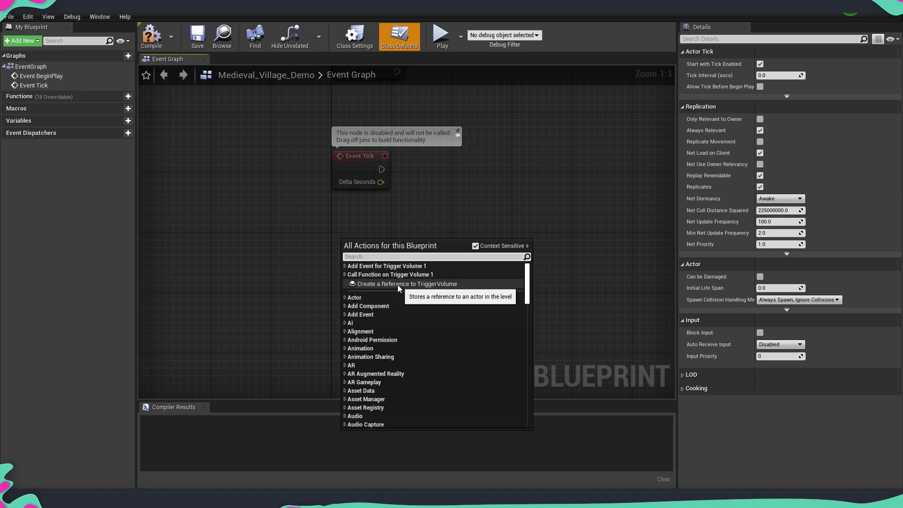
pyautogui.click(345, 266)
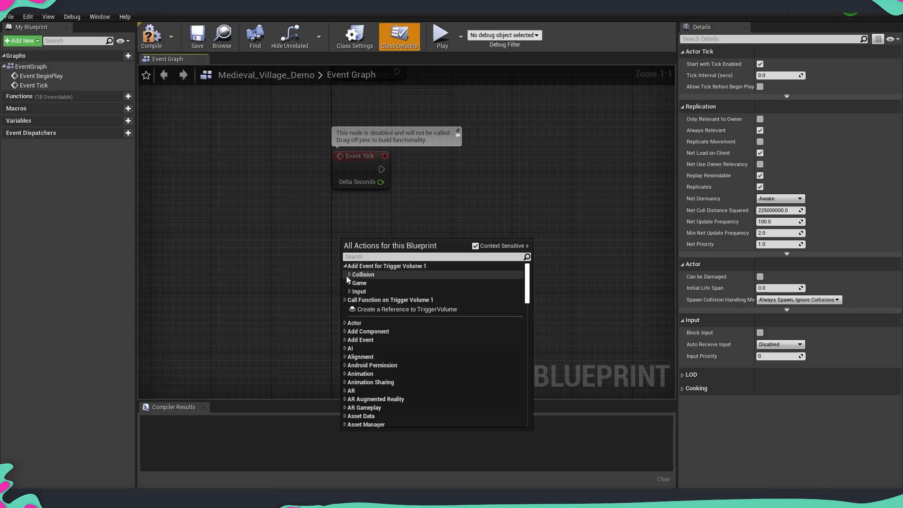
pyautogui.click(349, 275)
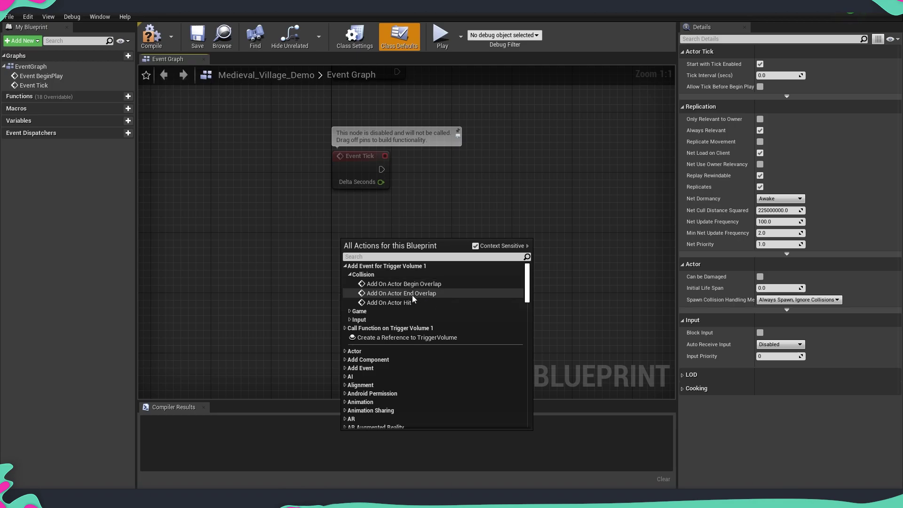
pyautogui.click(421, 285)
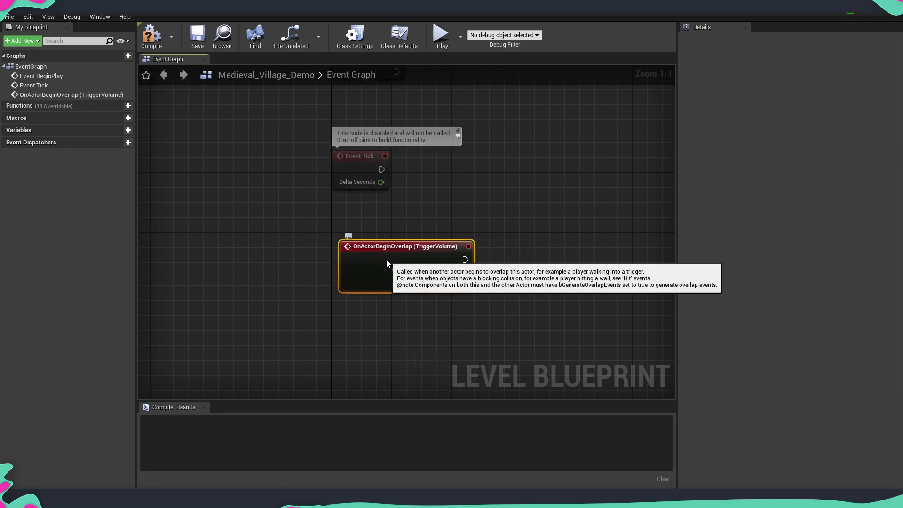
# Find the level sequence actor in the level with the search "seq" and place a reference to it below the begin overlap event.
pyautogui.moveTo(387, 260); pyautogui.dragTo(380, 254)
pyautogui.moveTo(567, 283); pyautogui.dragTo(501, 278, button='right')
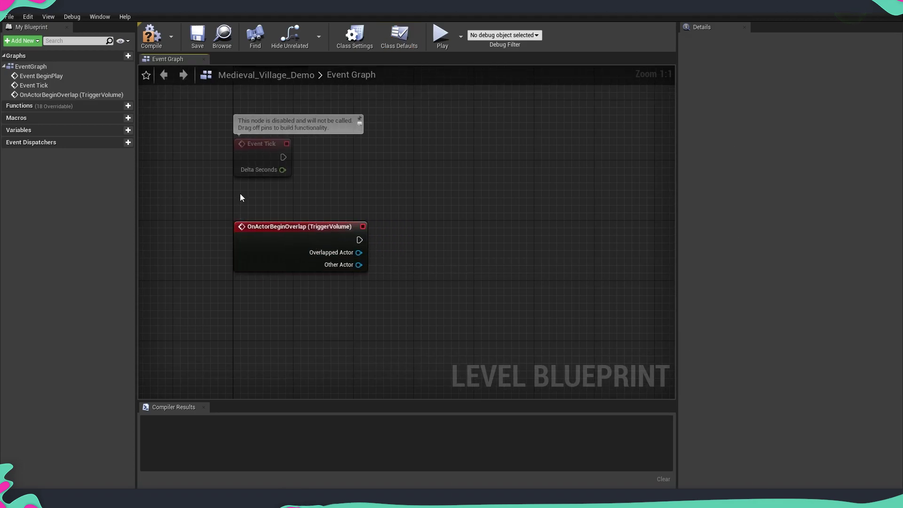
pyautogui.moveTo(257, 3); pyautogui.dragTo(470, 58)
pyautogui.moveTo(350, 66); pyautogui.dragTo(160, 77)
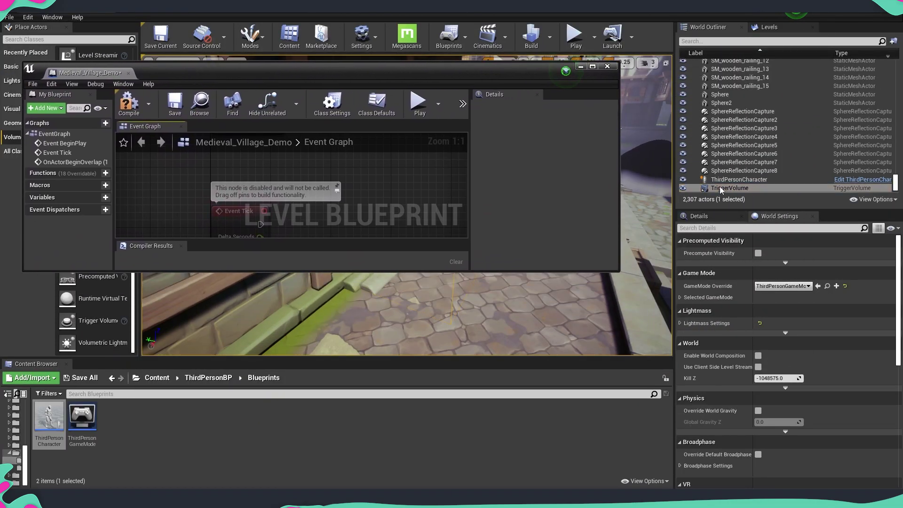
pyautogui.click(728, 42)
pyautogui.write('seq')
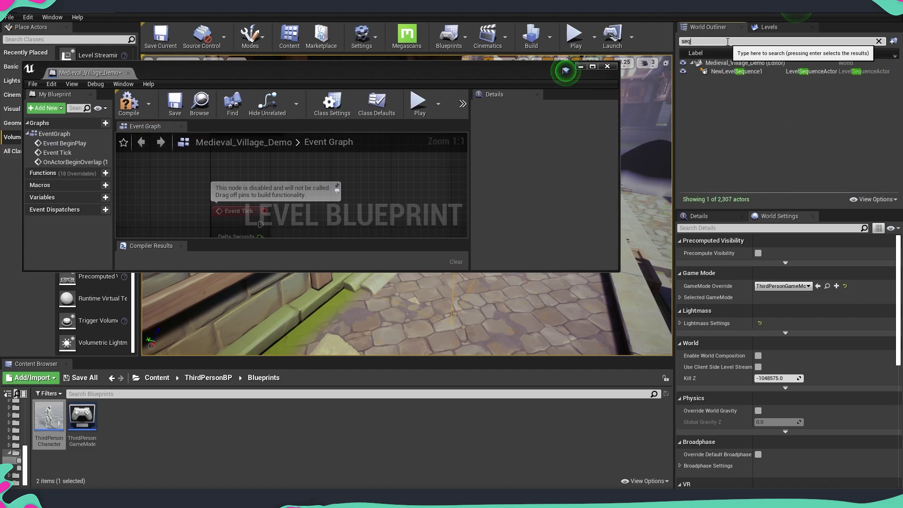
pyautogui.moveTo(734, 71); pyautogui.dragTo(345, 224)
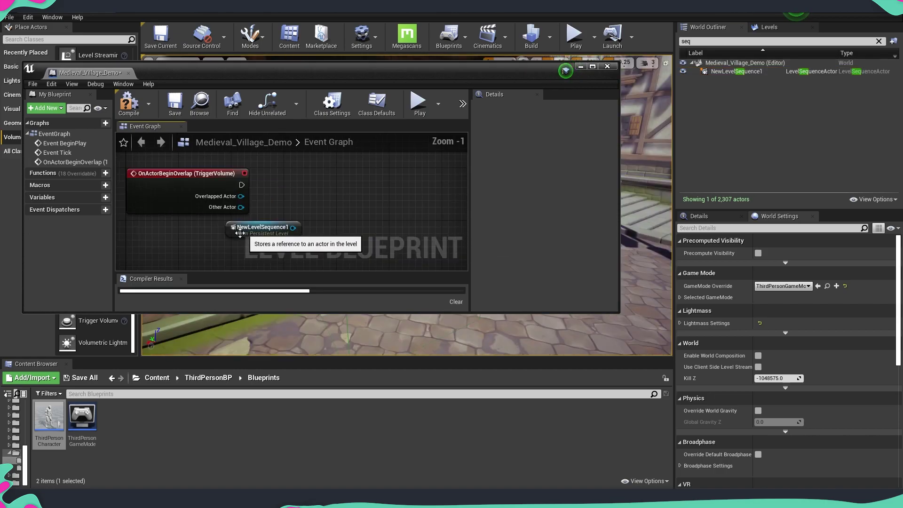
pyautogui.moveTo(242, 233); pyautogui.dragTo(243, 244)
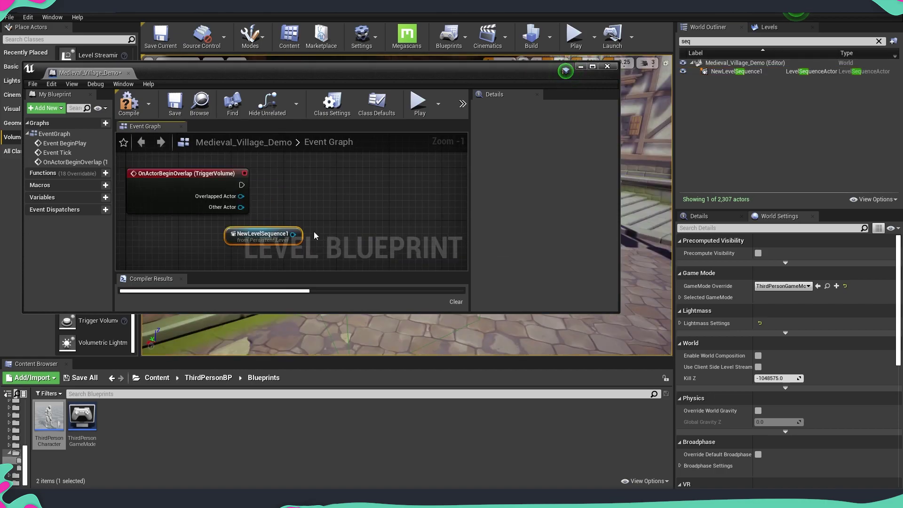
# Add a Play (SequencePlayer) node from the level sequence reference and connect it to the trigger volume's begin overlap event.
pyautogui.moveTo(340, 210); pyautogui.dragTo(334, 204)
pyautogui.write('play')
pyautogui.scroll(-5, 449, 285)
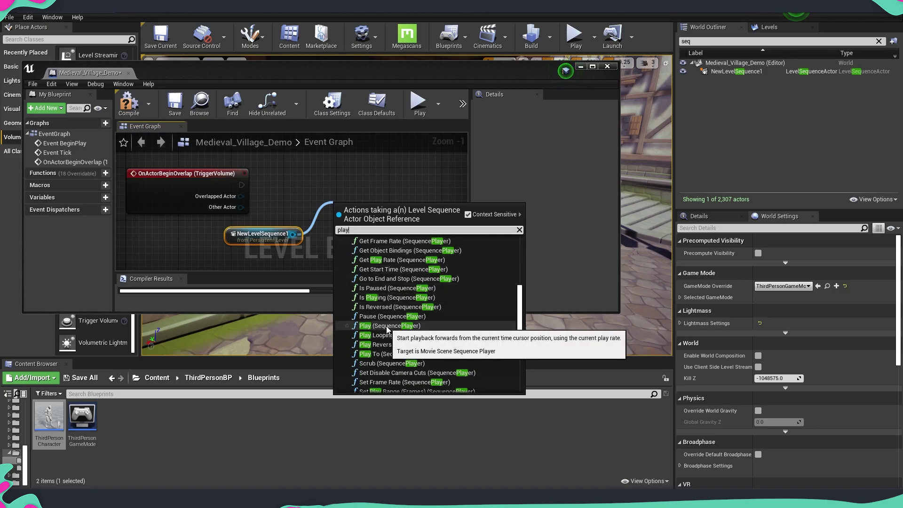
pyautogui.click(387, 326)
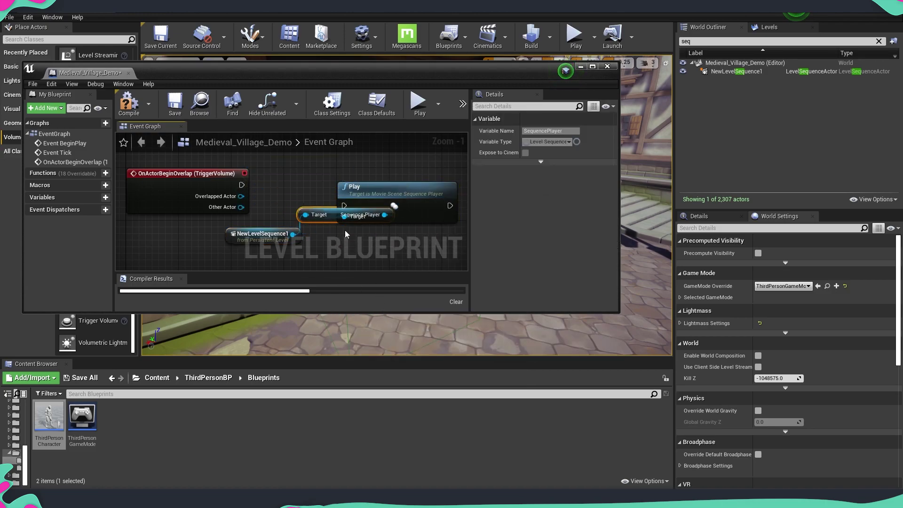
pyautogui.moveTo(333, 220); pyautogui.dragTo(360, 240)
pyautogui.moveTo(380, 200); pyautogui.dragTo(243, 186)
pyautogui.scroll(-3, 358, 195)
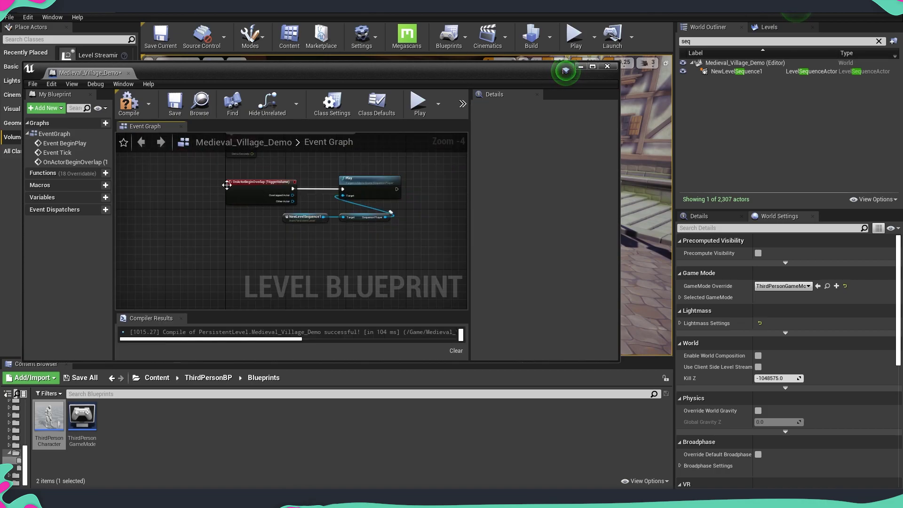
pyautogui.scroll(2, 285, 228)
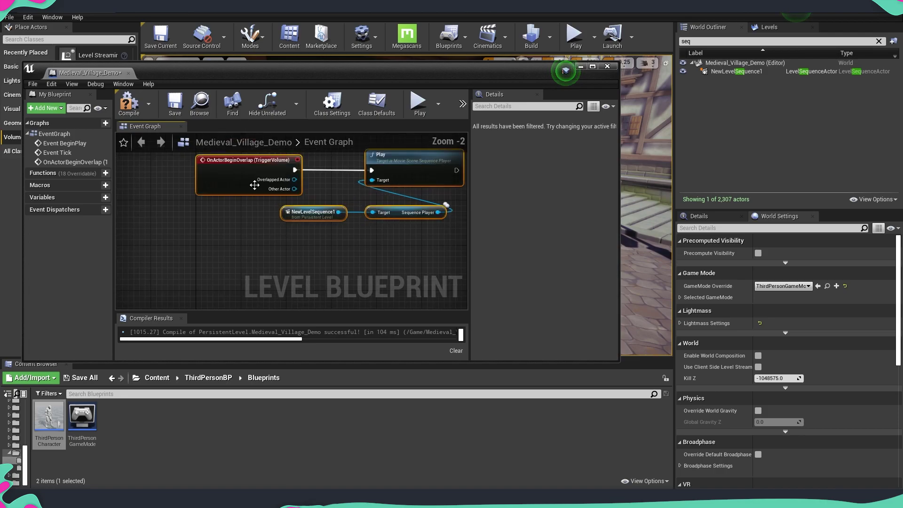
pyautogui.click(252, 185)
pyautogui.scroll(-1, 257, 224)
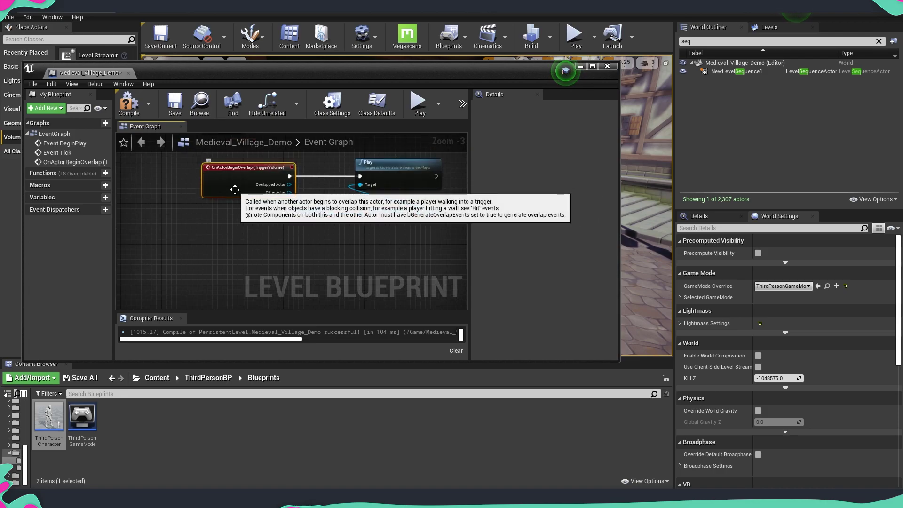
# Add an On Actor End Overlap event for the trigger volume below the existing nodes in the event graph.
pyautogui.moveTo(485, 77); pyautogui.dragTo(578, 72)
pyautogui.click(476, 188)
pyautogui.moveTo(377, 231); pyautogui.dragTo(369, 169, button='right')
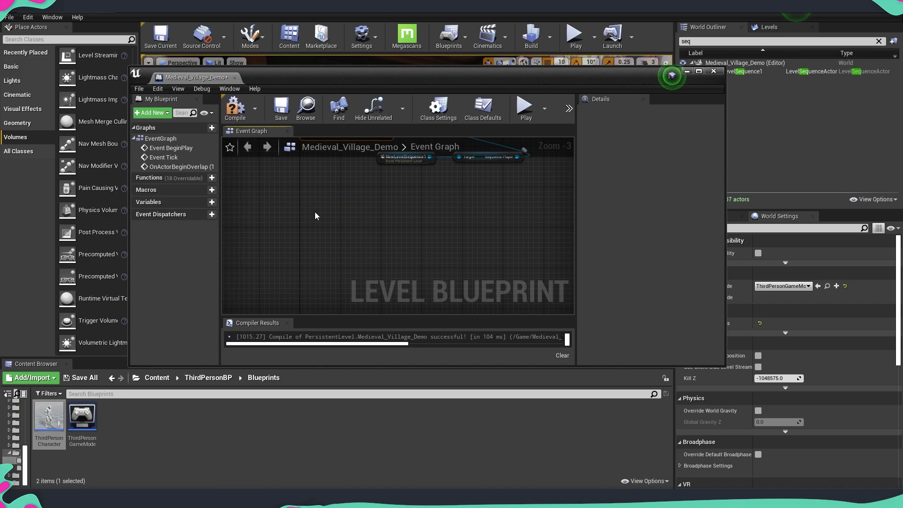
pyautogui.rightClick(315, 216)
pyautogui.click(319, 240)
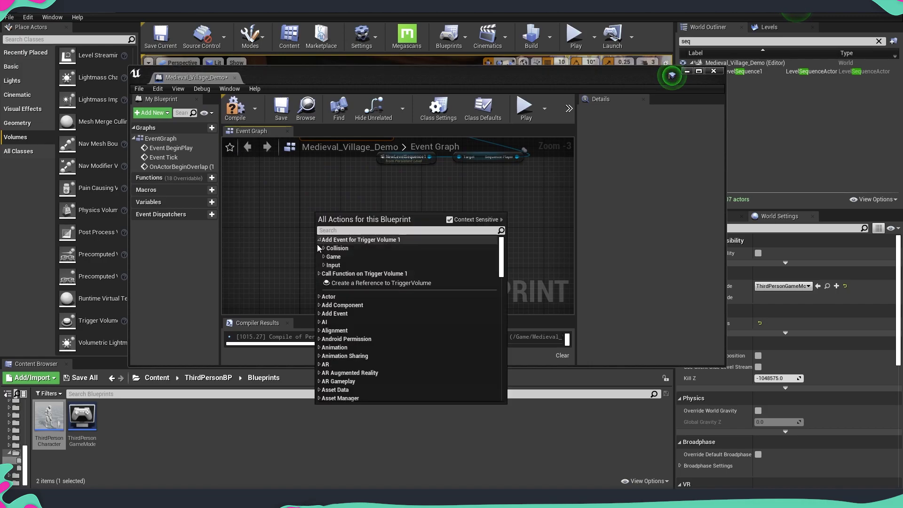
pyautogui.click(323, 248)
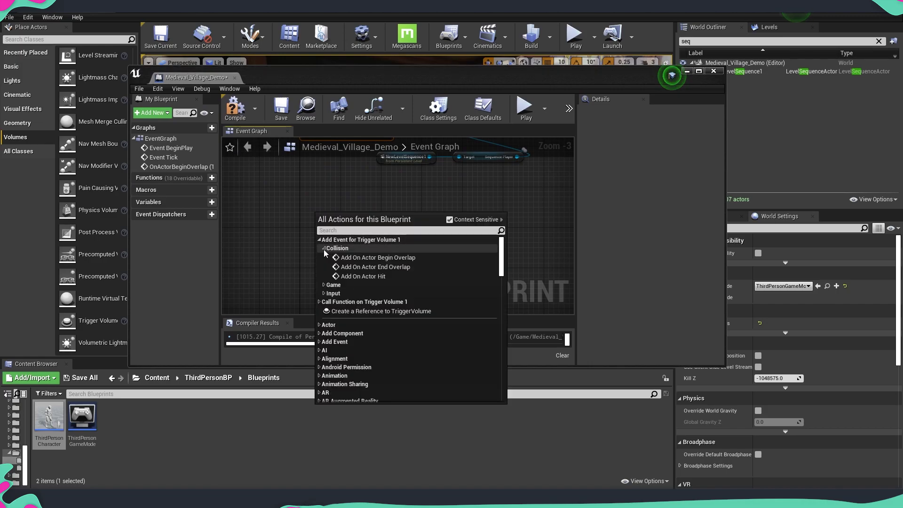
pyautogui.click(383, 270)
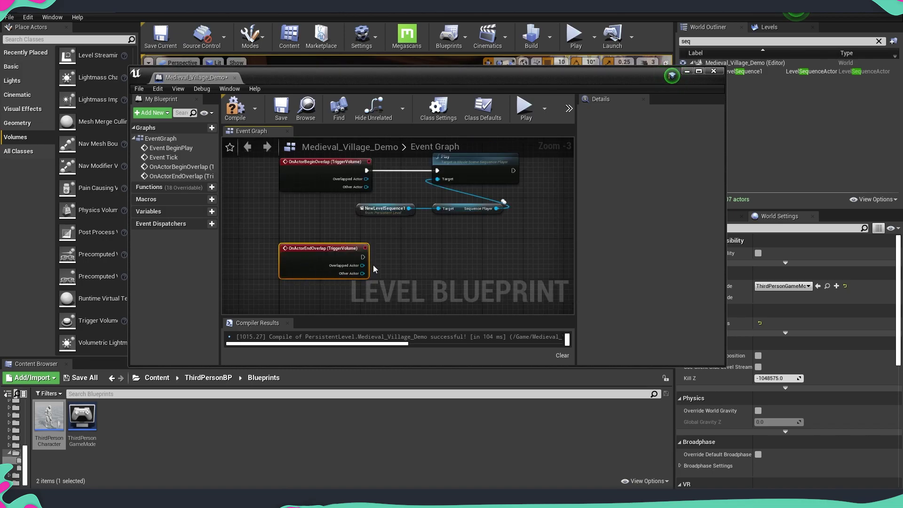
# Add a Play Reverse (SequencePlayer) node from the level sequence reference and connect it to the end overlap event.
pyautogui.moveTo(374, 264); pyautogui.dragTo(349, 239, button='right')
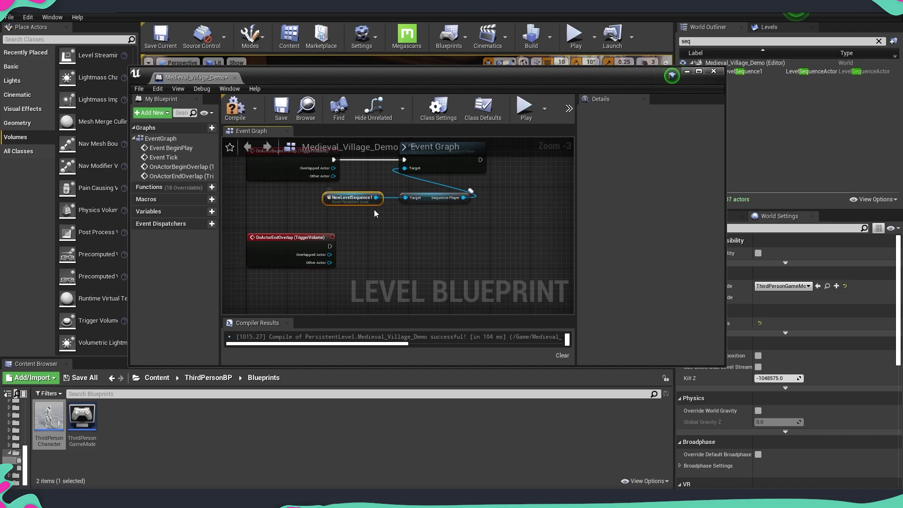
pyautogui.moveTo(393, 234); pyautogui.dragTo(396, 235)
pyautogui.write('rev')
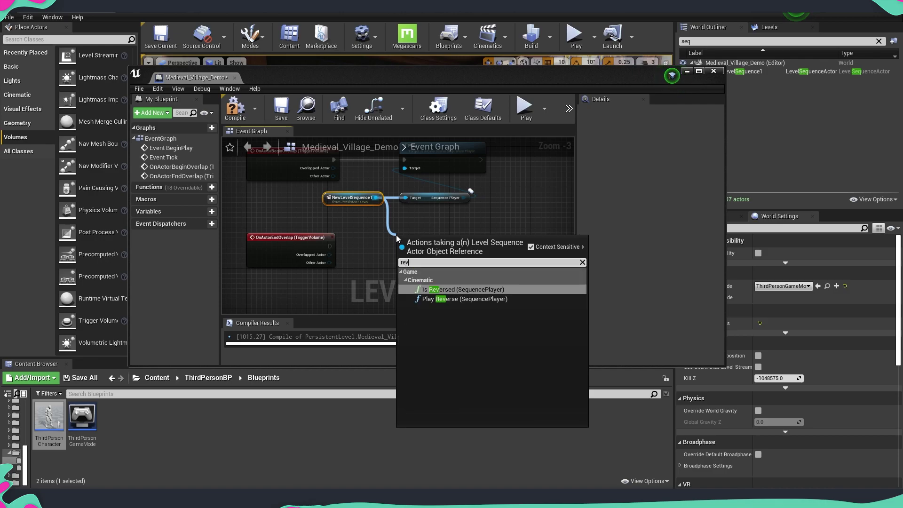
pyautogui.press('Return')
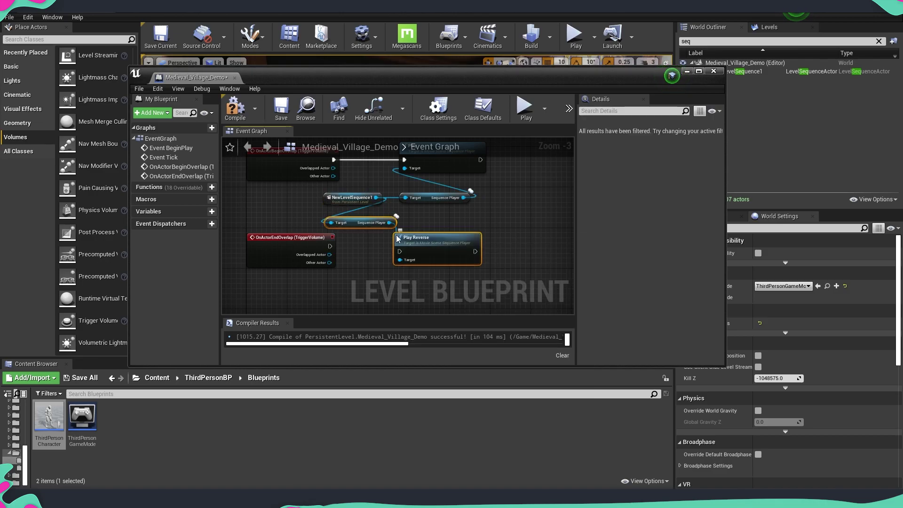
pyautogui.moveTo(415, 247); pyautogui.dragTo(430, 242)
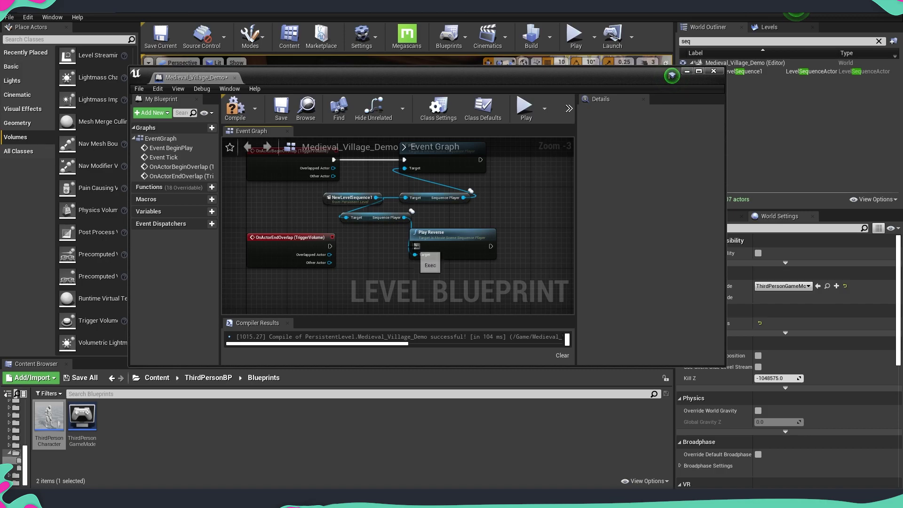
# Line up the second Sequence Player node beneath the first one and save the Level Blueprint.
pyautogui.moveTo(375, 223); pyautogui.dragTo(414, 222)
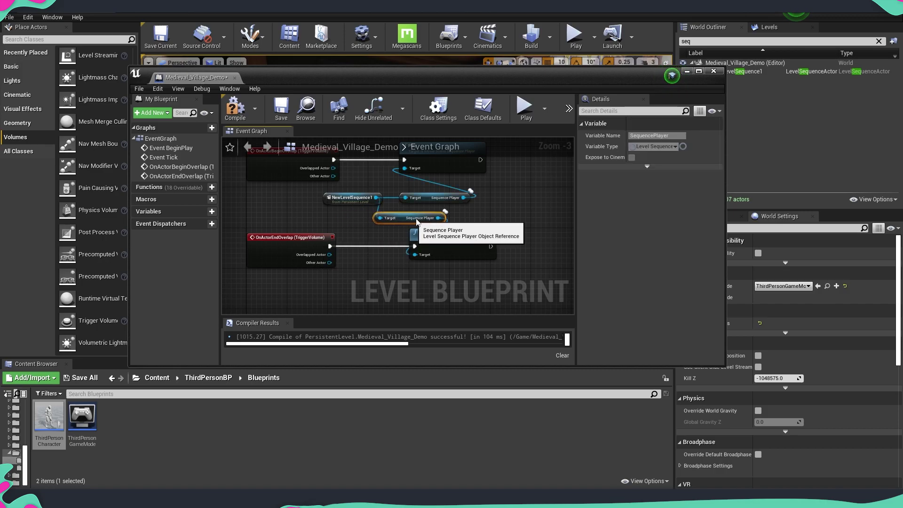
pyautogui.click(461, 283)
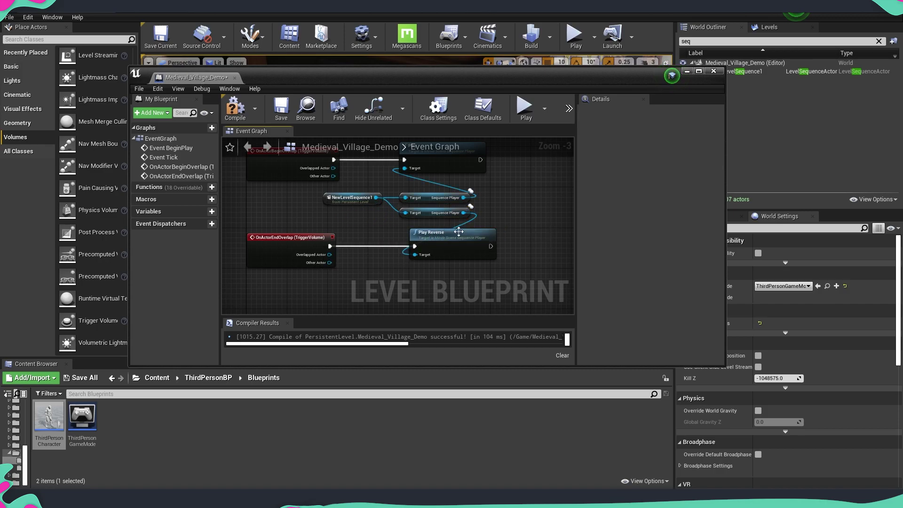
pyautogui.moveTo(447, 234); pyautogui.dragTo(429, 248, button='right')
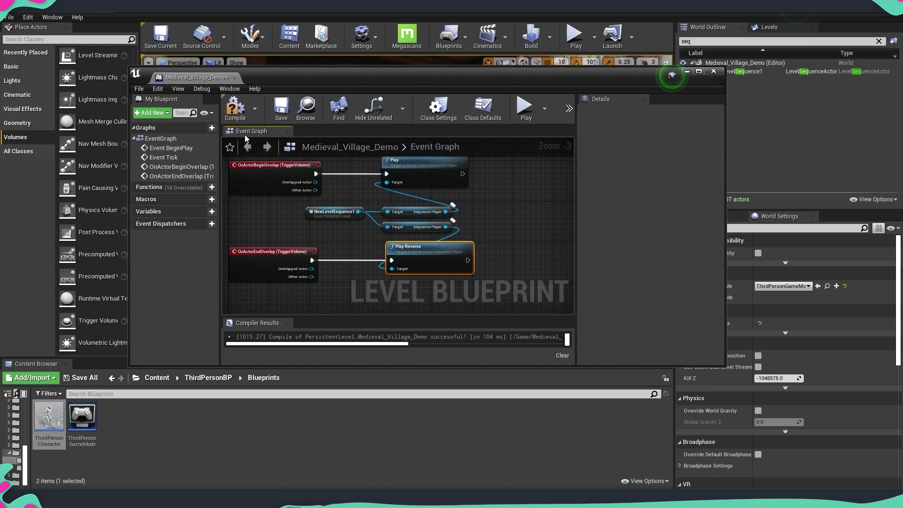
pyautogui.click(281, 108)
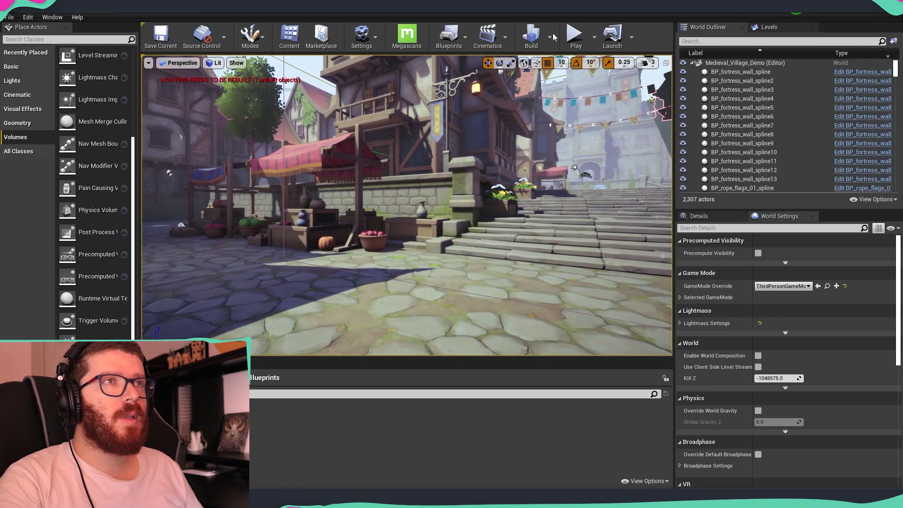
# Play the level and run the character into and out of the trigger volume to test the door opening and closing.
pyautogui.click(576, 38)
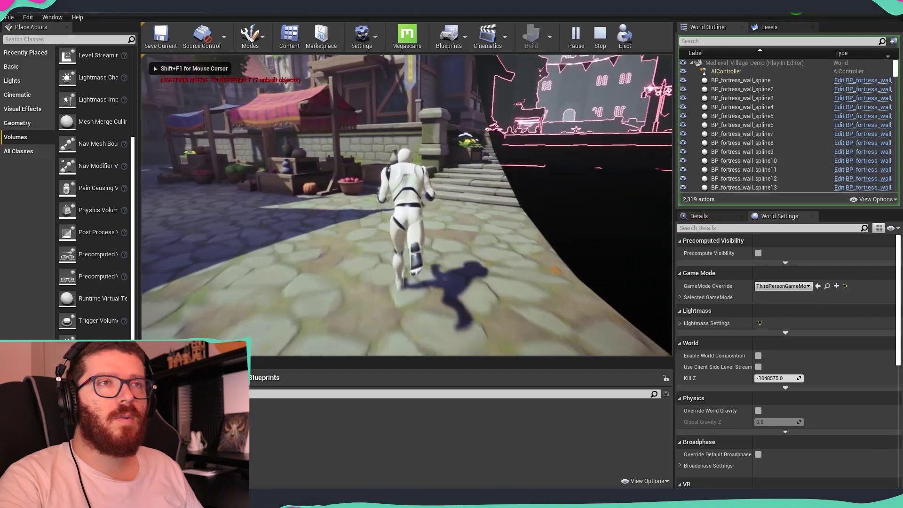
pyautogui.press('w')
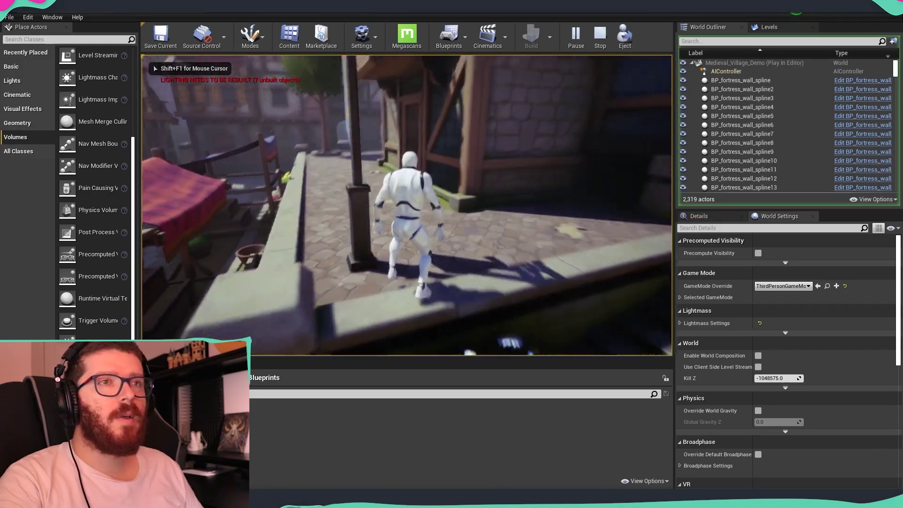
pyautogui.press('a')
pyautogui.press('s')
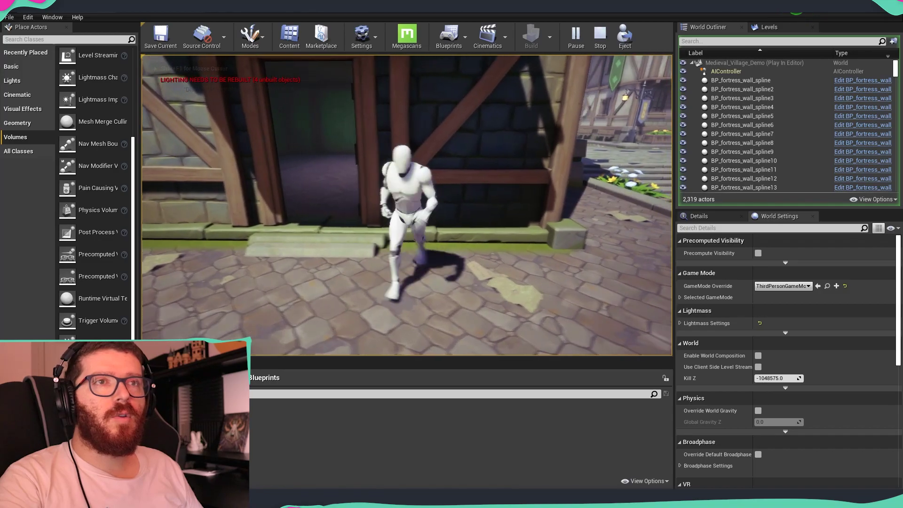
pyautogui.press('d')
pyautogui.press('s')
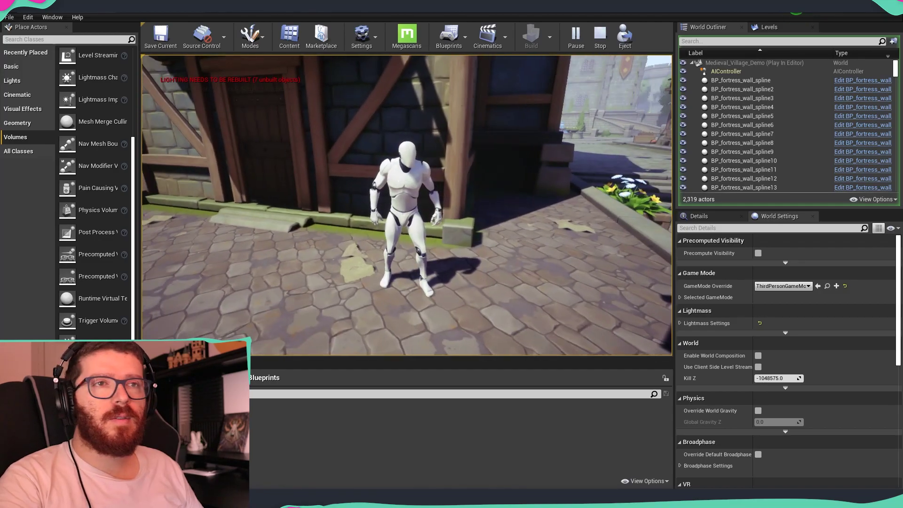
pyautogui.press('a')
pyautogui.press('w')
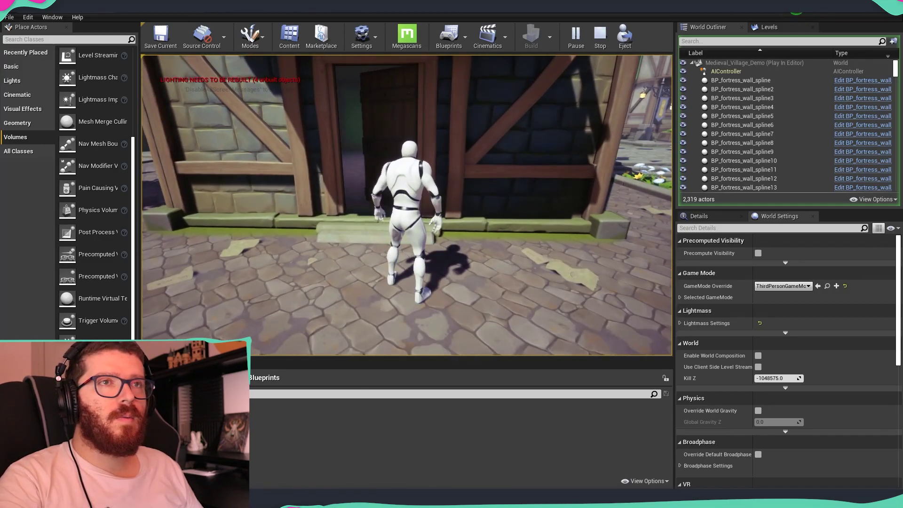
pyautogui.press('d')
pyautogui.press('a')
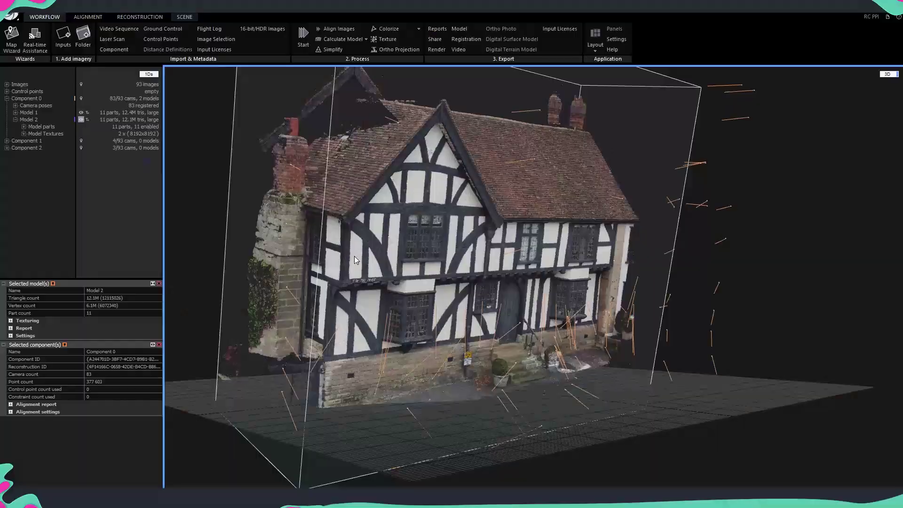
pyautogui.scroll(3, 355, 256)
pyautogui.moveTo(525, 295); pyautogui.dragTo(380, 278, button='right')
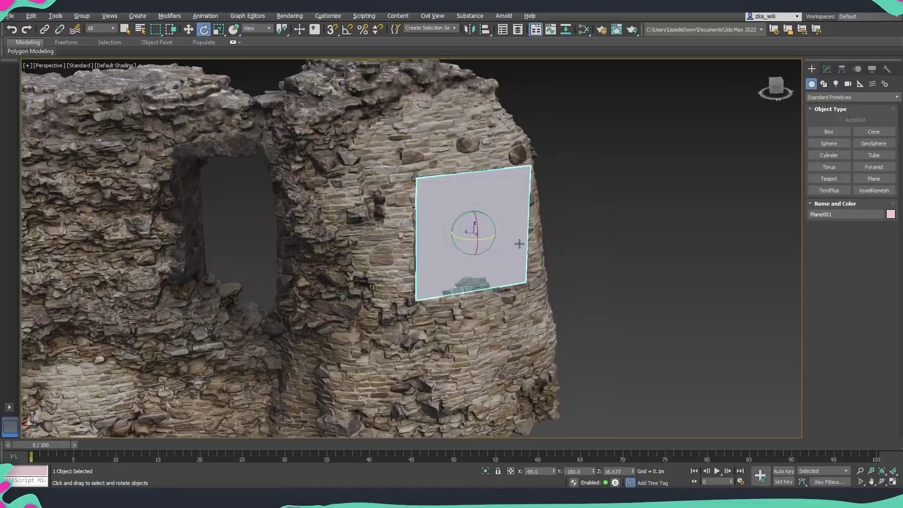
pyautogui.keyDown('alt'); pyautogui.moveTo(466, 282); pyautogui.dragTo(480, 239, button='middle'); pyautogui.keyUp('alt')
pyautogui.press('w')
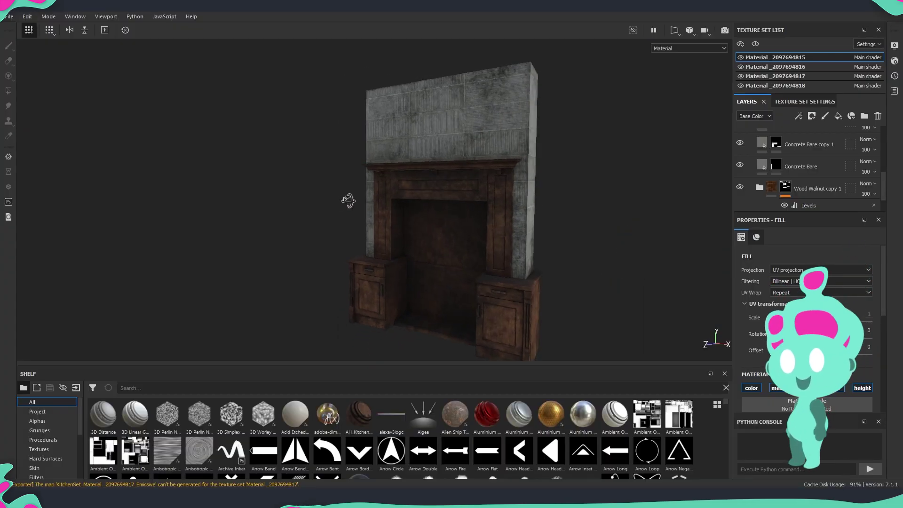
pyautogui.keyDown('alt'); pyautogui.moveTo(347, 202); pyautogui.dragTo(242, 202); pyautogui.keyUp('alt')
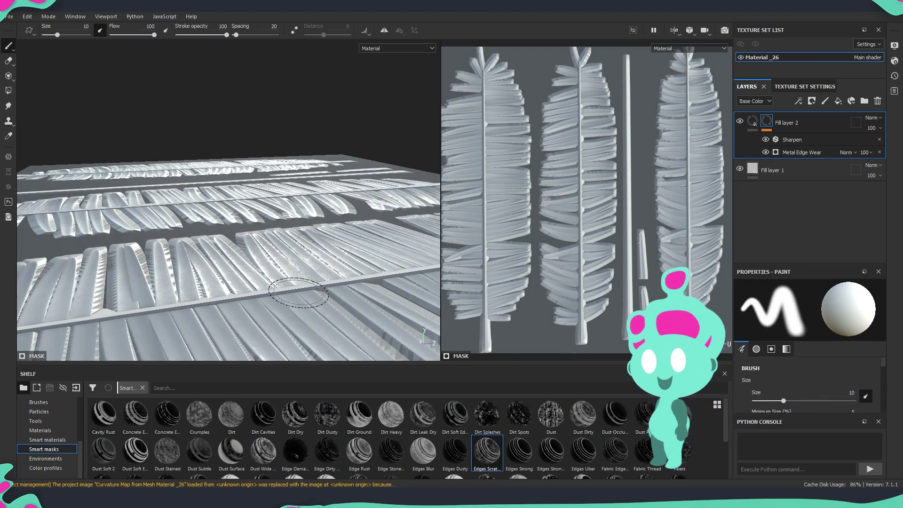
pyautogui.keyDown('alt'); pyautogui.moveTo(299, 292); pyautogui.dragTo(336, 273); pyautogui.keyUp('alt')
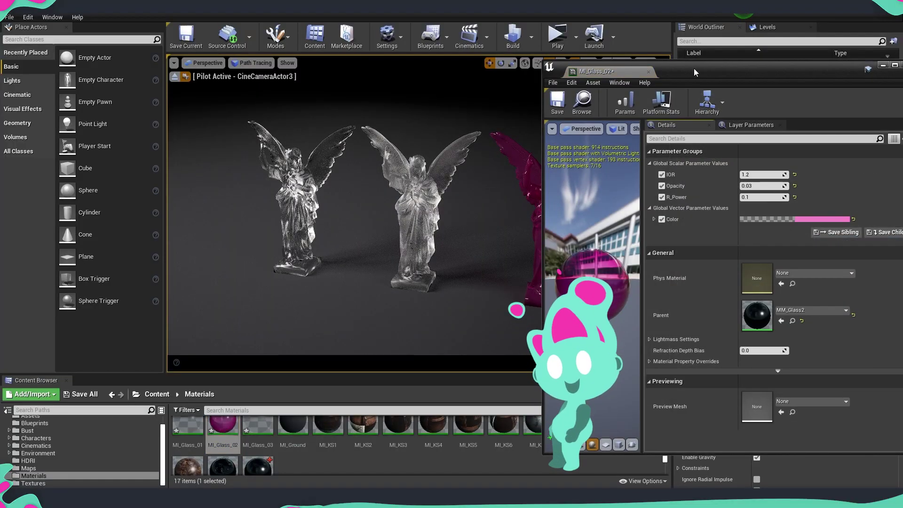
pyautogui.moveTo(693, 69); pyautogui.dragTo(754, 89)
pyautogui.click(884, 240)
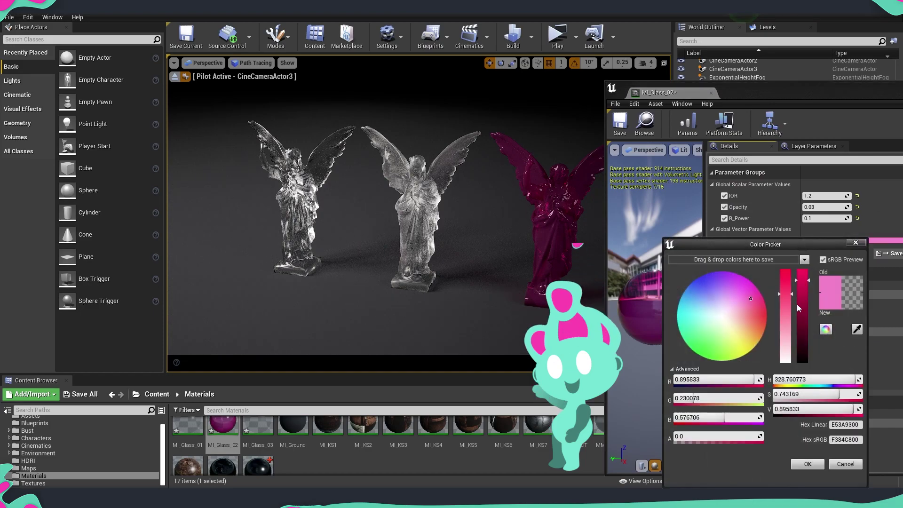
pyautogui.click(714, 308)
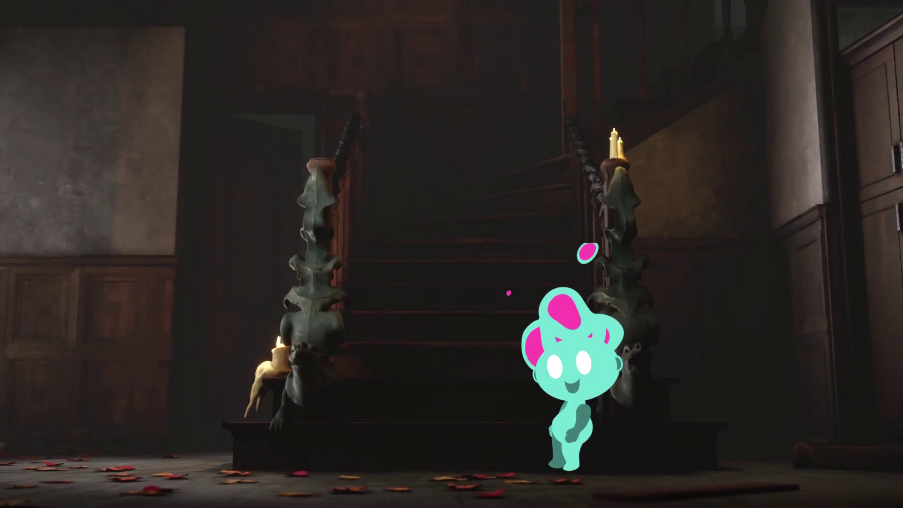